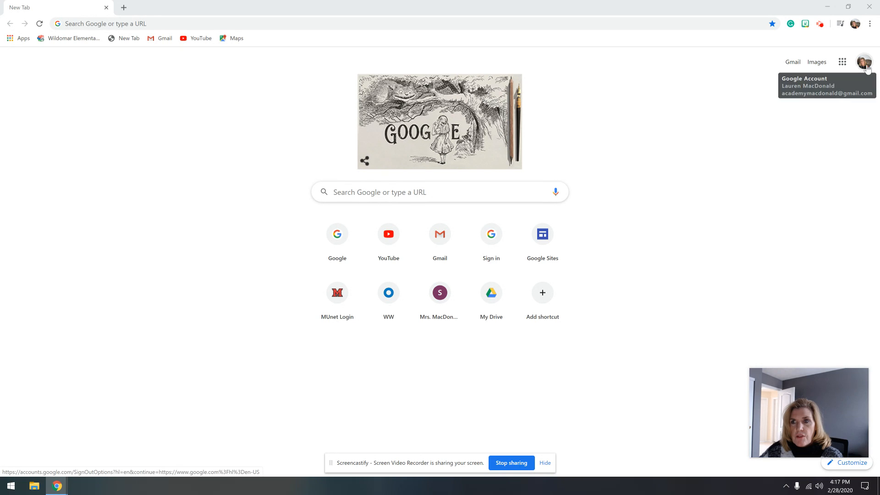
# - Switch to the other Google account and open its Google Drive
pyautogui.click(790, 199)
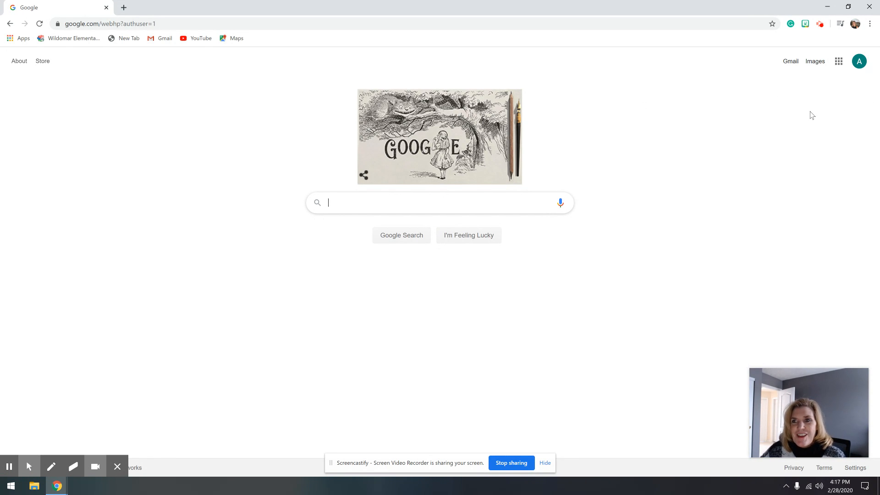
pyautogui.click(839, 65)
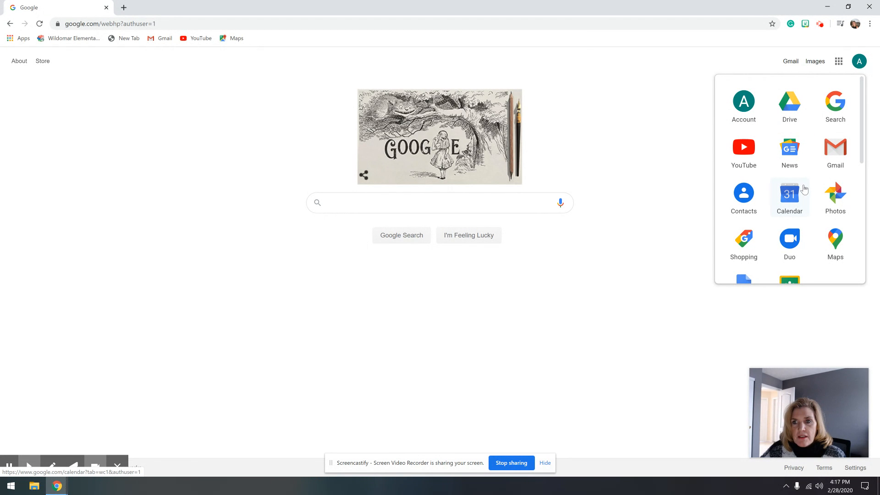
pyautogui.moveTo(864, 146)
pyautogui.mouseDown()
pyautogui.moveTo(875, 275)
pyautogui.moveTo(855, 133)
pyautogui.mouseUp()
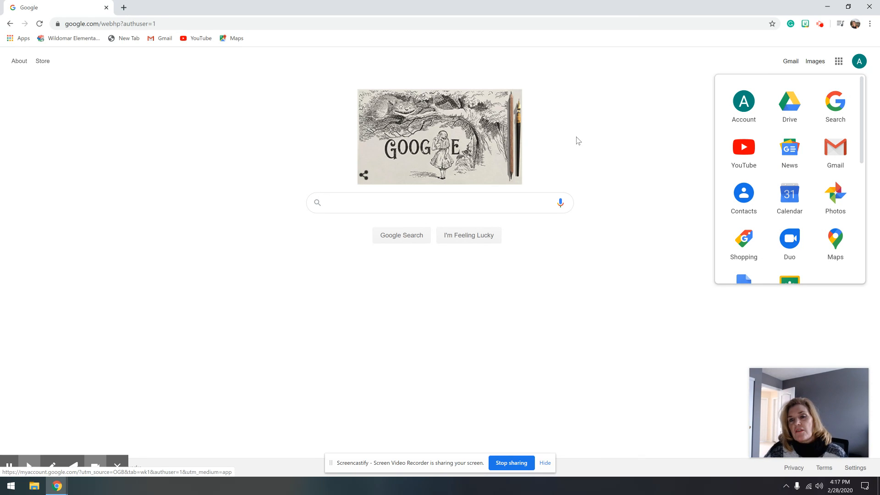
pyautogui.click(795, 100)
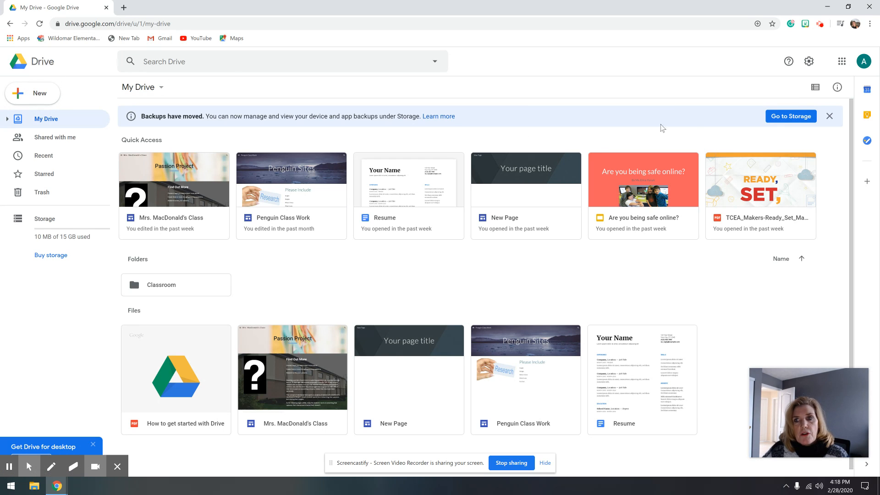
# - Create a new blank Google Sites site from Drive
pyautogui.click(40, 94)
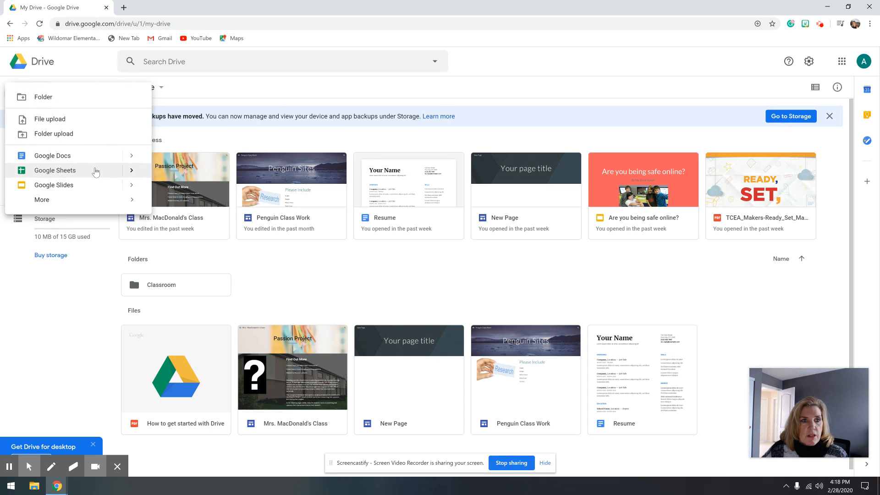
pyautogui.moveTo(40, 202)
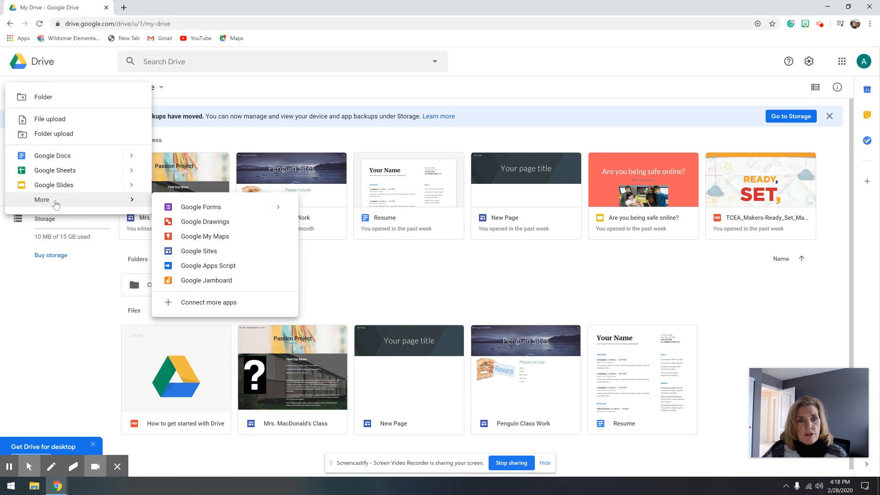
pyautogui.click(219, 253)
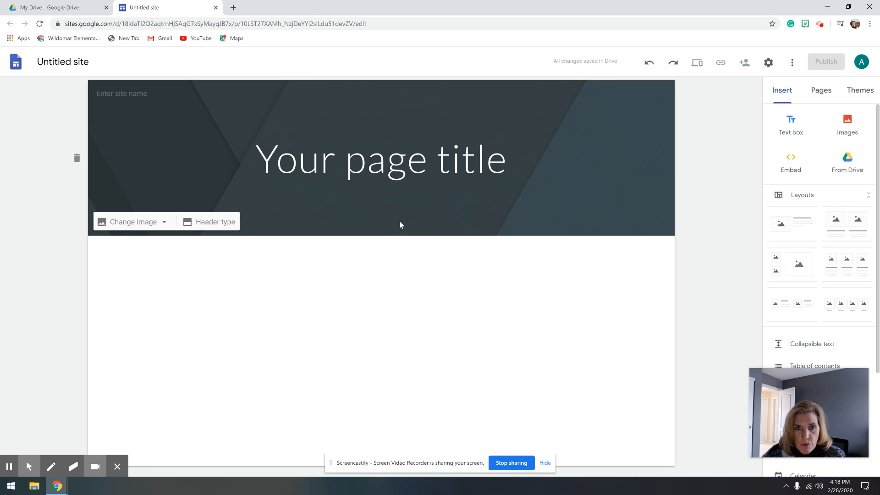
# - Replace the placeholder page title in the header with "Demo Page"
pyautogui.click(367, 166)
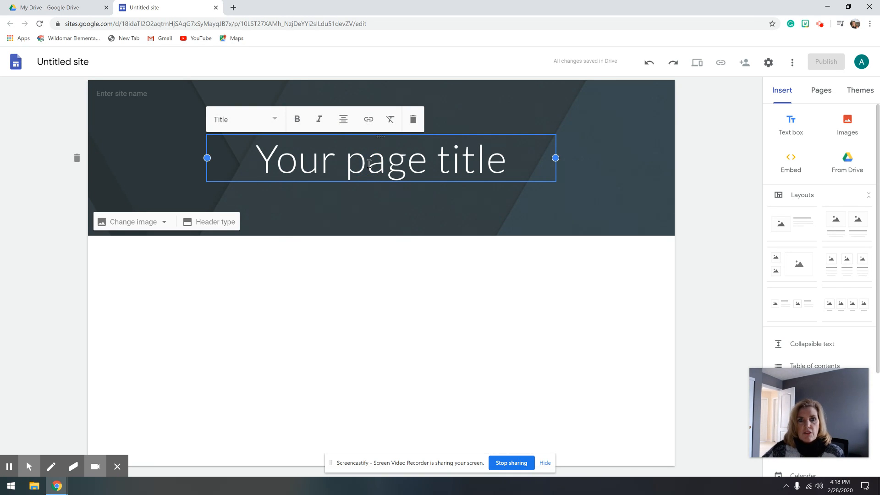
pyautogui.moveTo(518, 158); pyautogui.dragTo(140, 153)
pyautogui.write('De')
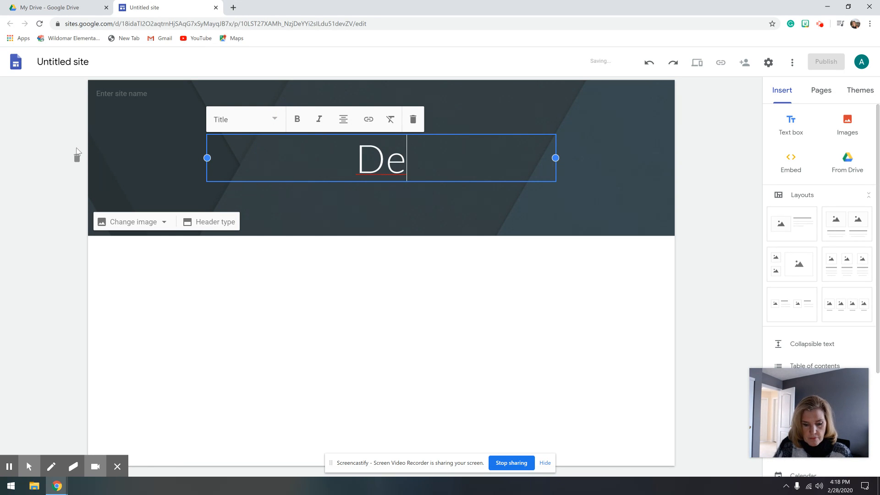
pyautogui.write('mo Page')
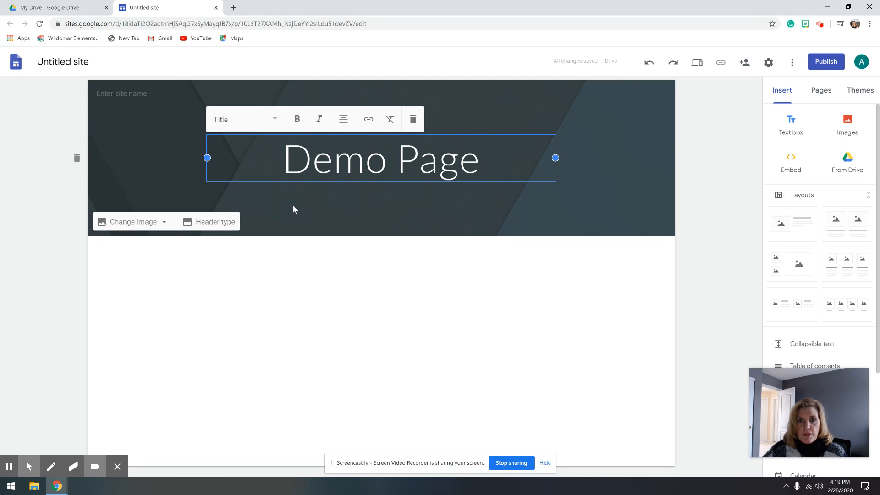
pyautogui.click(364, 217)
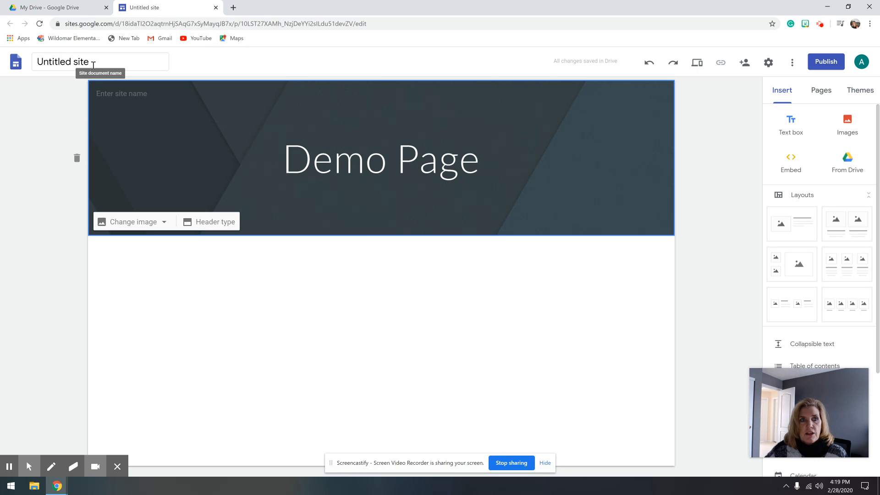
# - Name the site document "Demo Page"
pyautogui.click(62, 61)
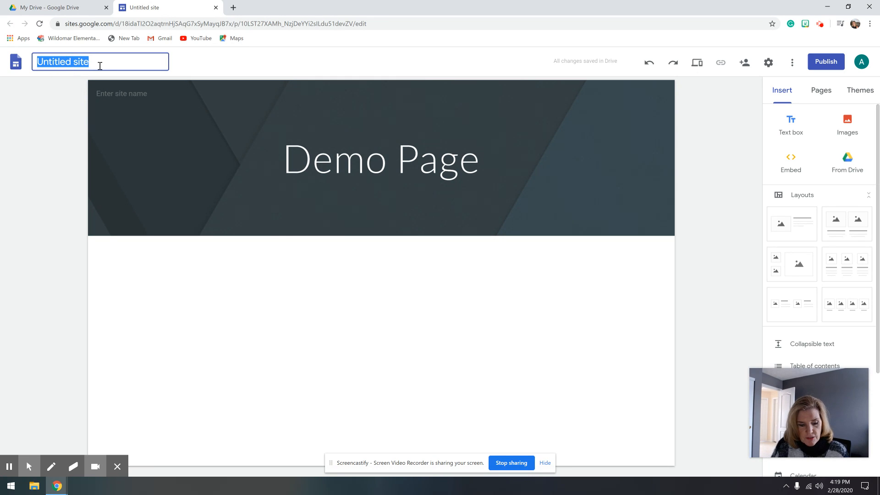
pyautogui.write('Demo ')
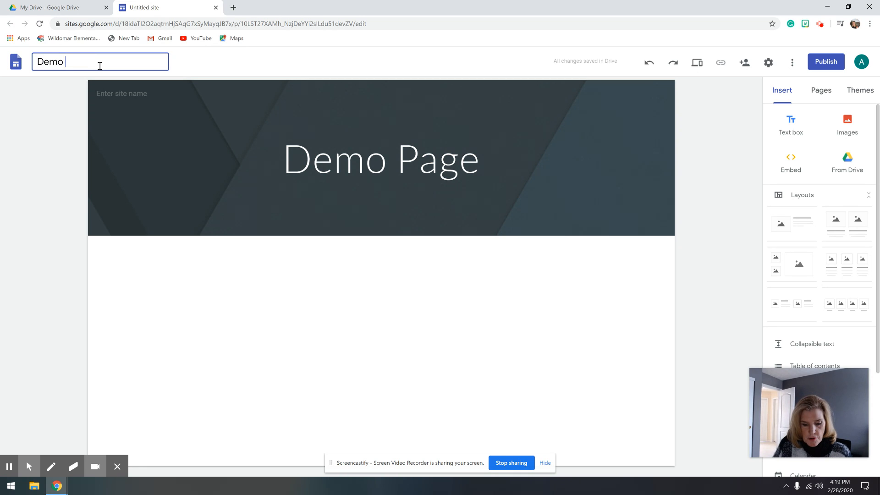
pyautogui.write('Page')
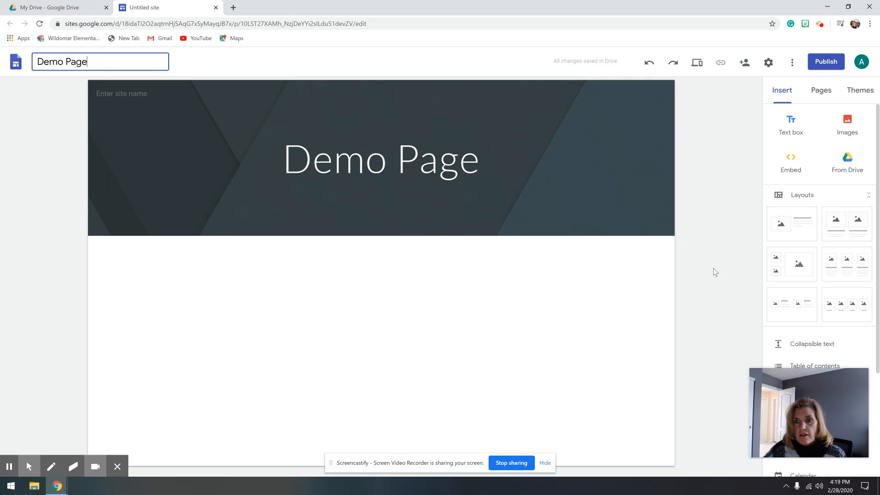
pyautogui.press('Return')
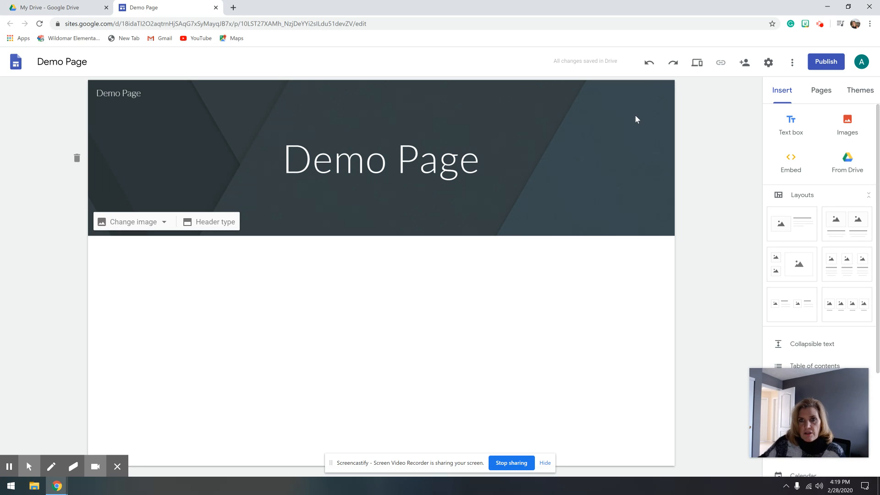
# - Open the image selection for the header and look through the gallery and the option to add an image by URL
pyautogui.moveTo(117, 180)
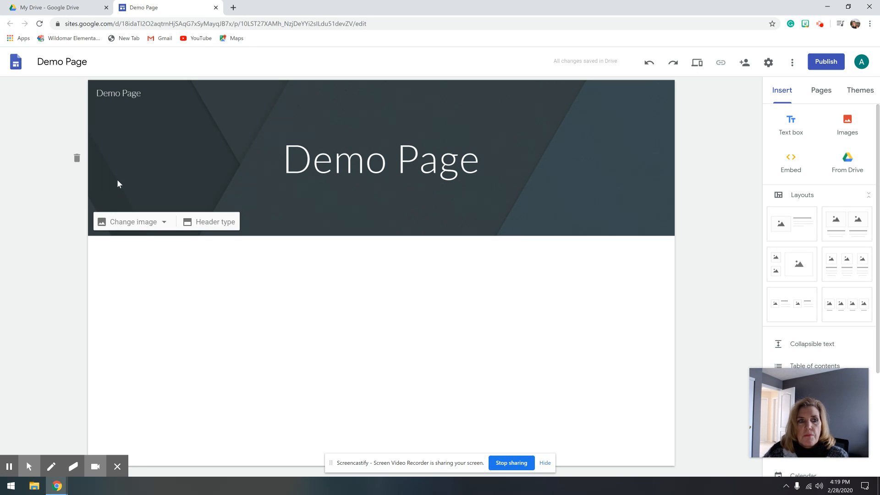
pyautogui.click(132, 223)
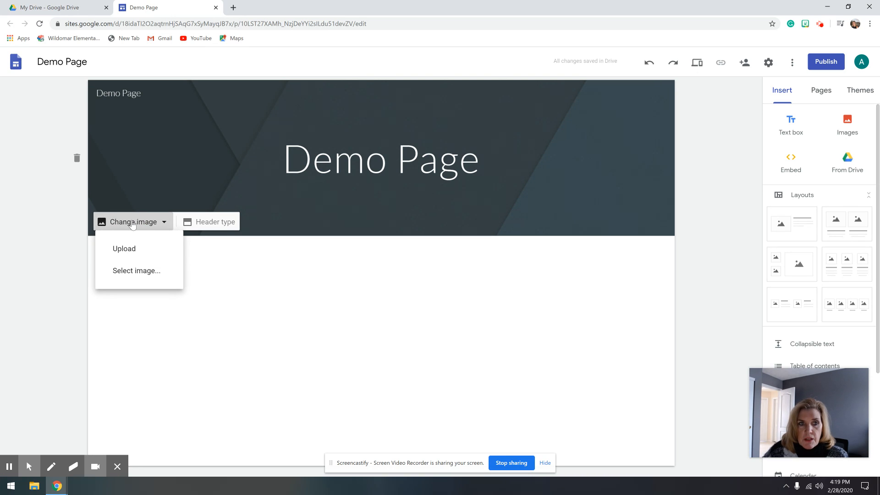
pyautogui.click(127, 273)
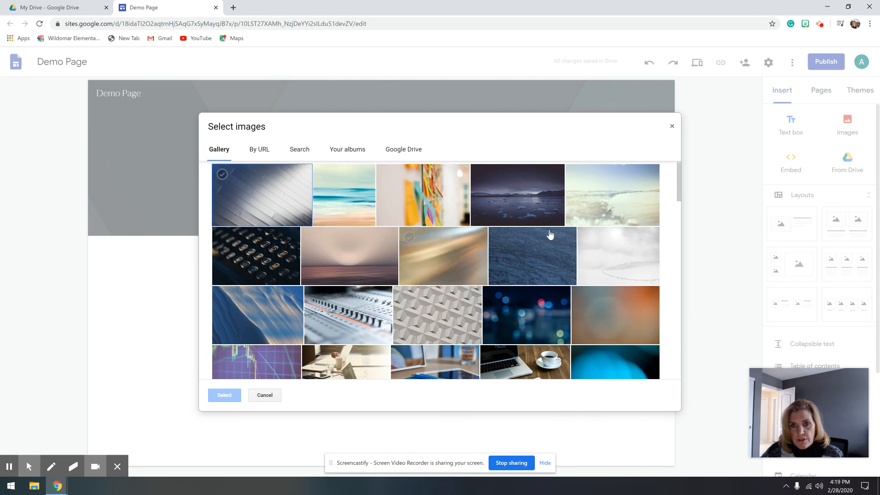
pyautogui.scroll(-3, 525, 231)
pyautogui.scroll(-6, 526, 231)
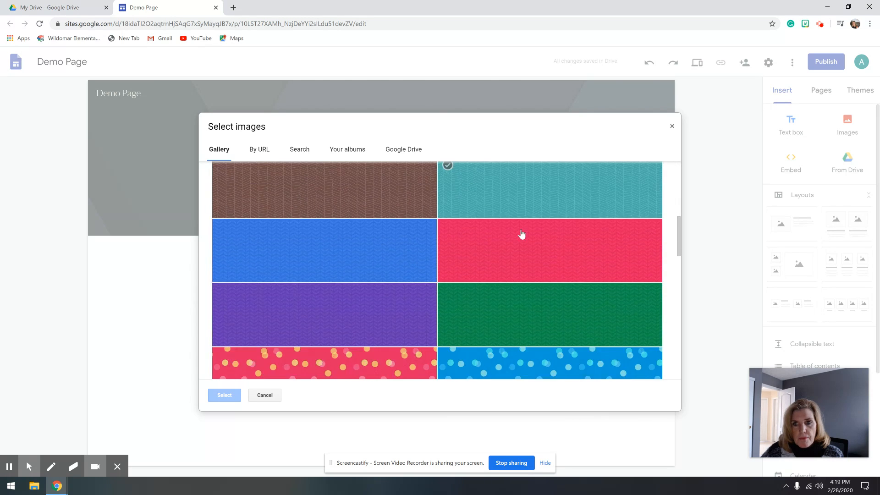
pyautogui.scroll(-7, 520, 234)
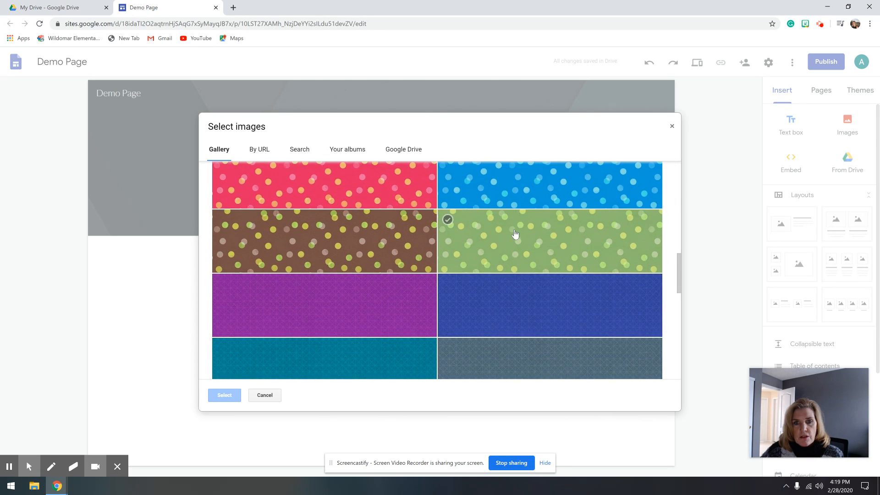
pyautogui.scroll(-4, 513, 235)
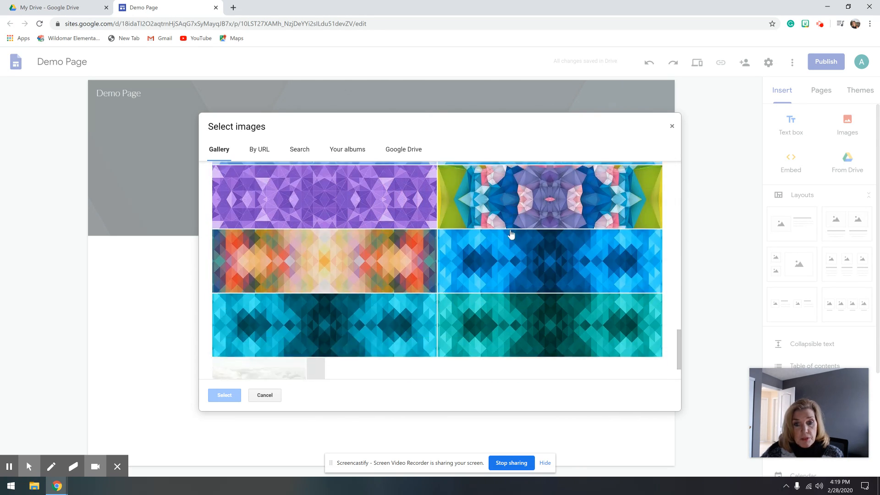
pyautogui.click(256, 150)
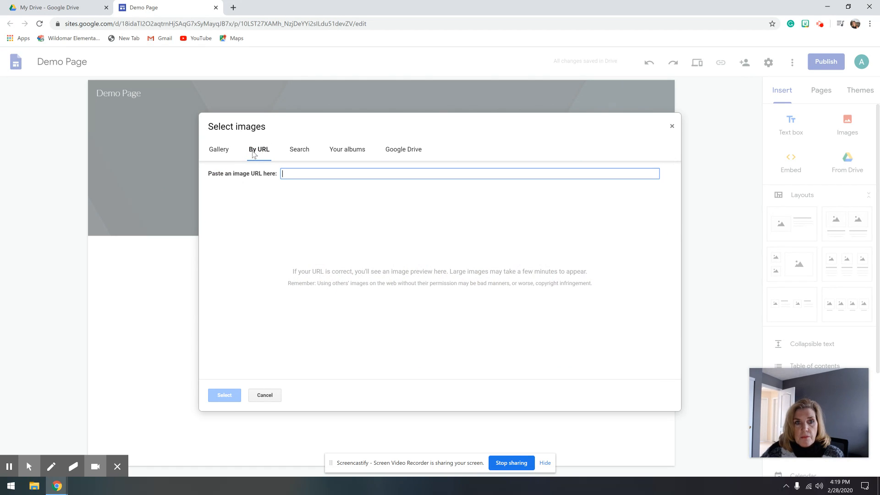
# - Search for "Balloons" images and set the photo of red and yellow balloons against a blue sky as the header image
pyautogui.click(297, 154)
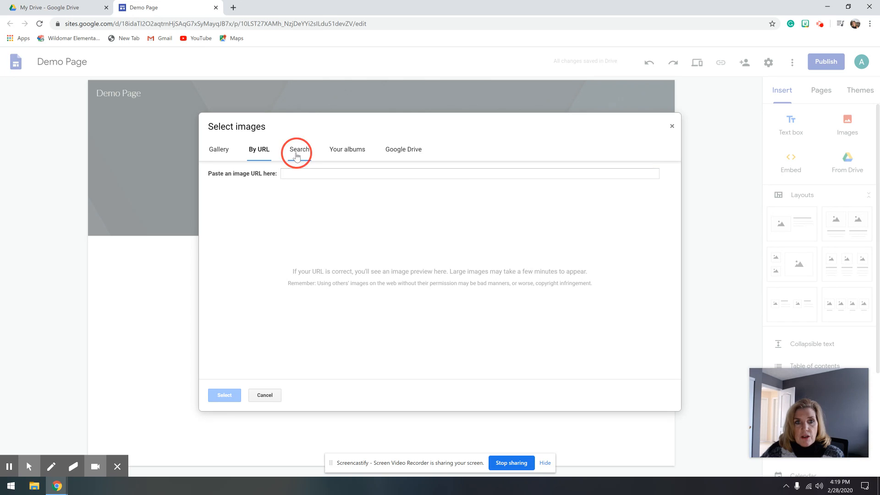
pyautogui.click(271, 180)
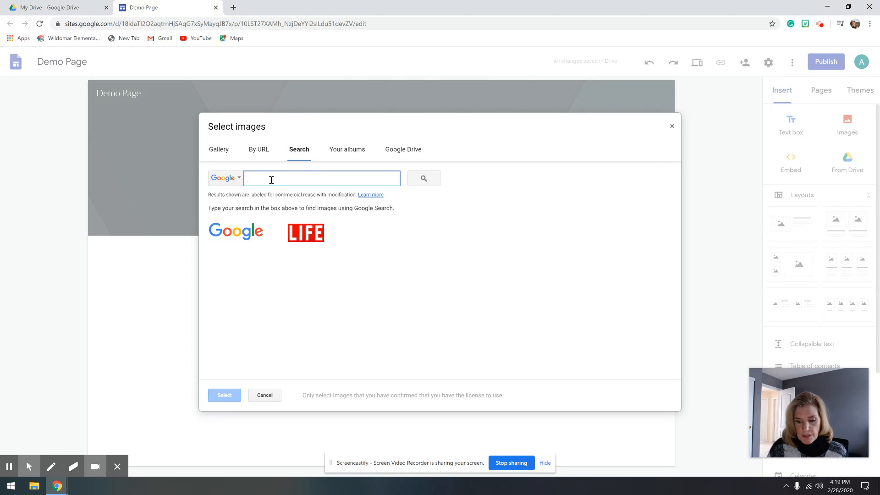
pyautogui.write('Balloons')
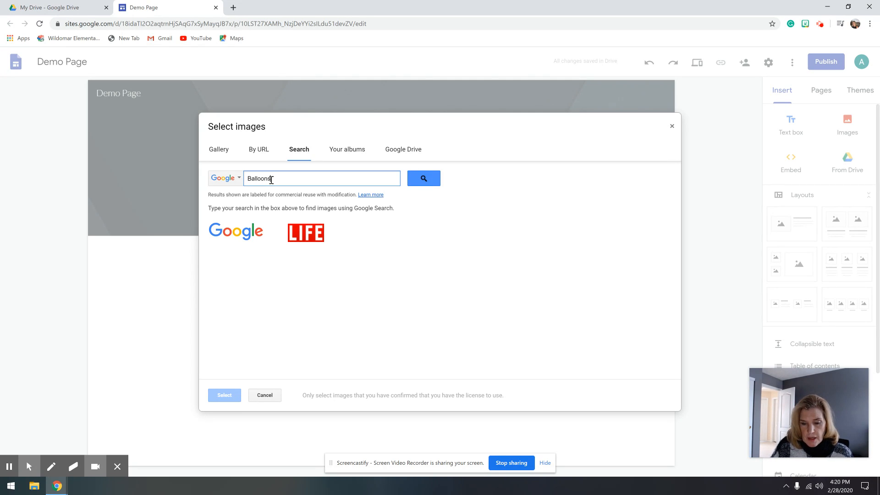
pyautogui.press('Return')
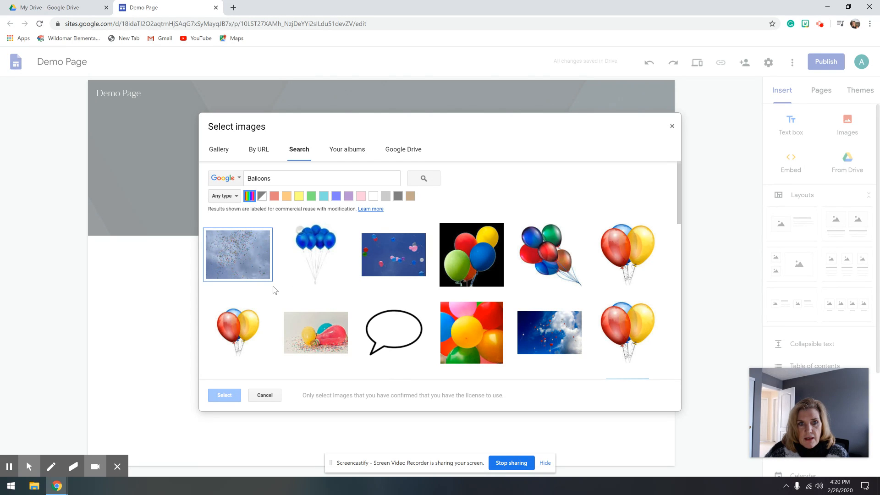
pyautogui.scroll(-2, 275, 290)
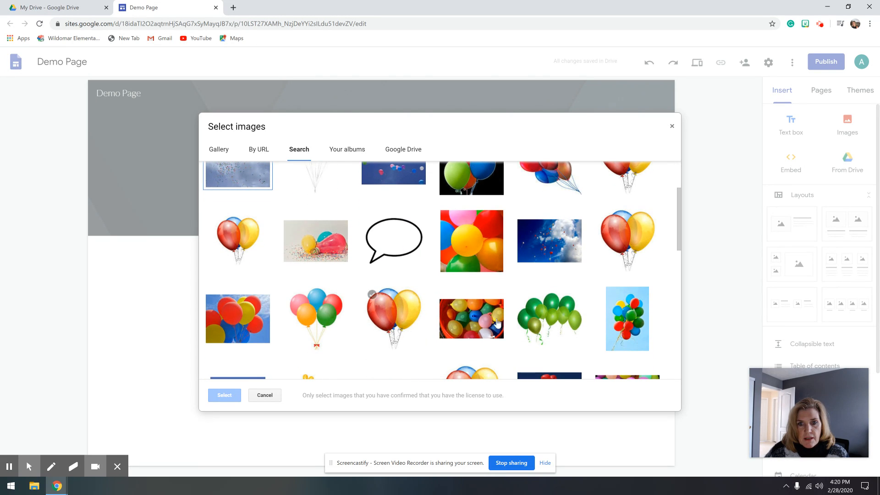
pyautogui.click(238, 326)
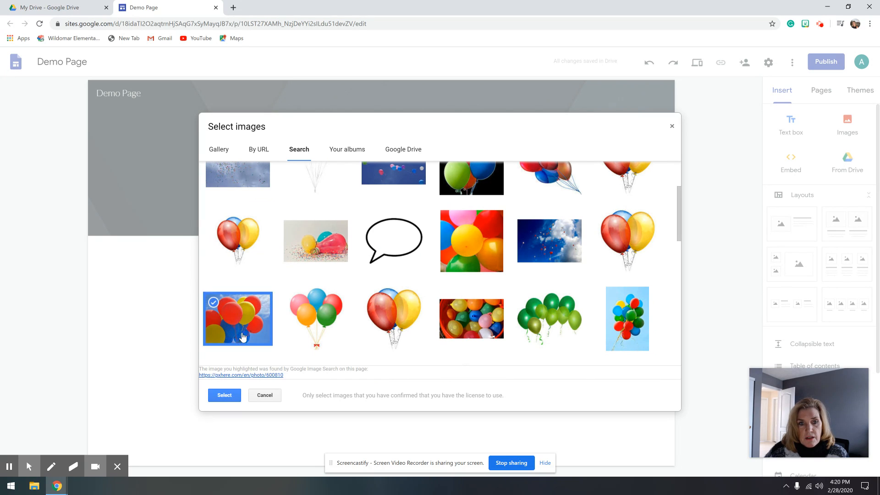
pyautogui.click(225, 395)
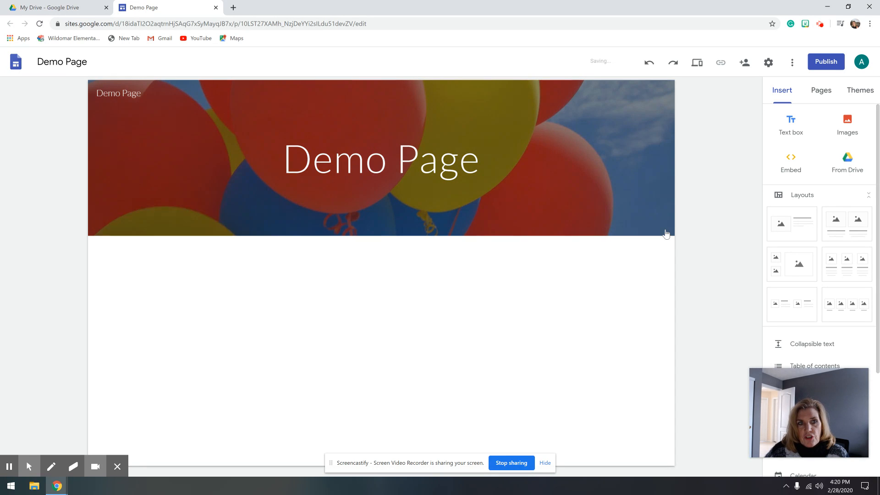
# - Add an empty text box to the page below the header
pyautogui.moveTo(653, 222)
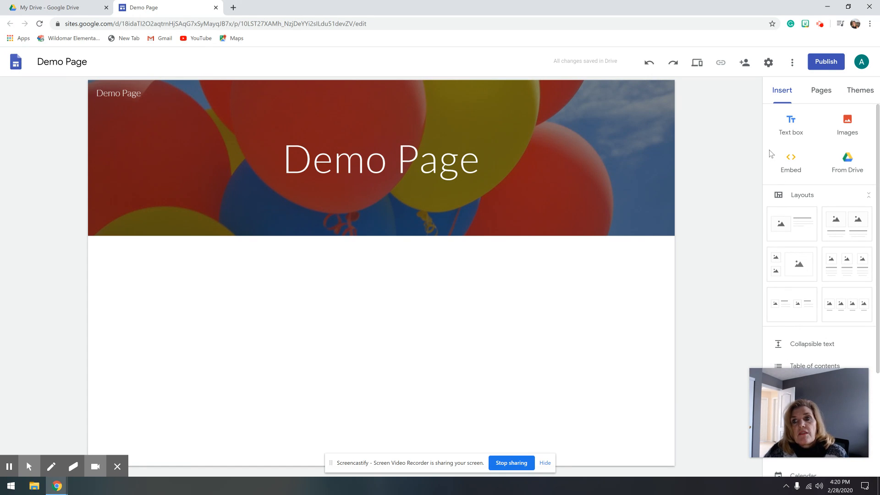
pyautogui.click(793, 125)
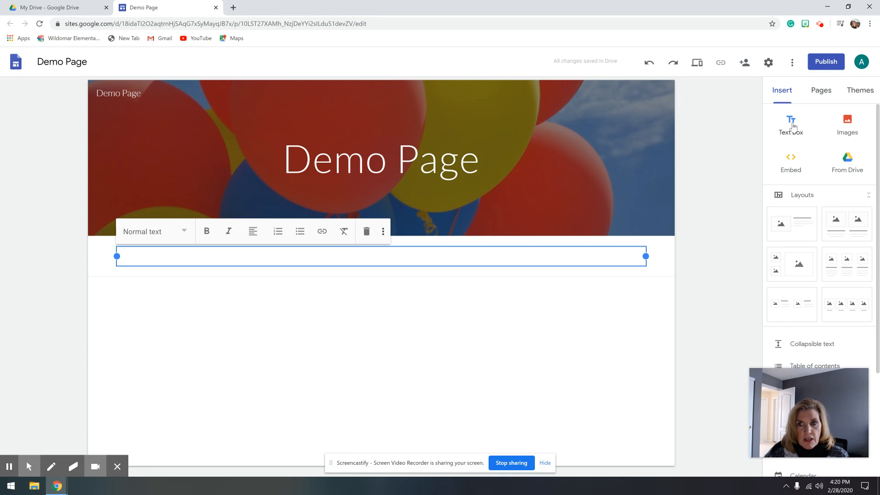
# - Search for "Balloons" images, insert the close-up photo of colorful balloons below the text box, and delete it again
pyautogui.click(848, 122)
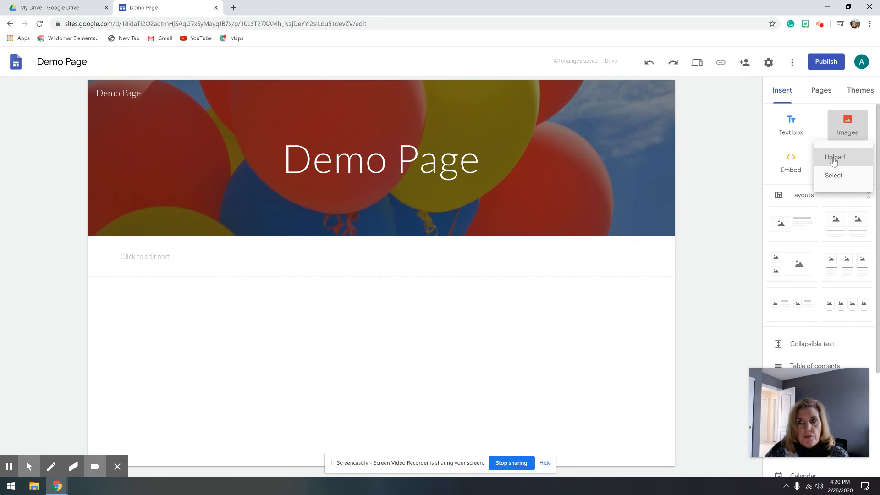
pyautogui.click(832, 175)
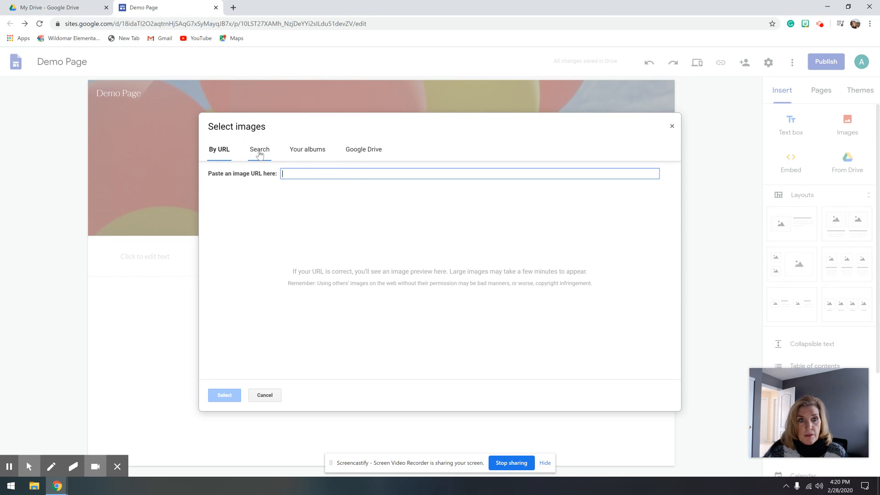
pyautogui.click(258, 149)
pyautogui.click(292, 179)
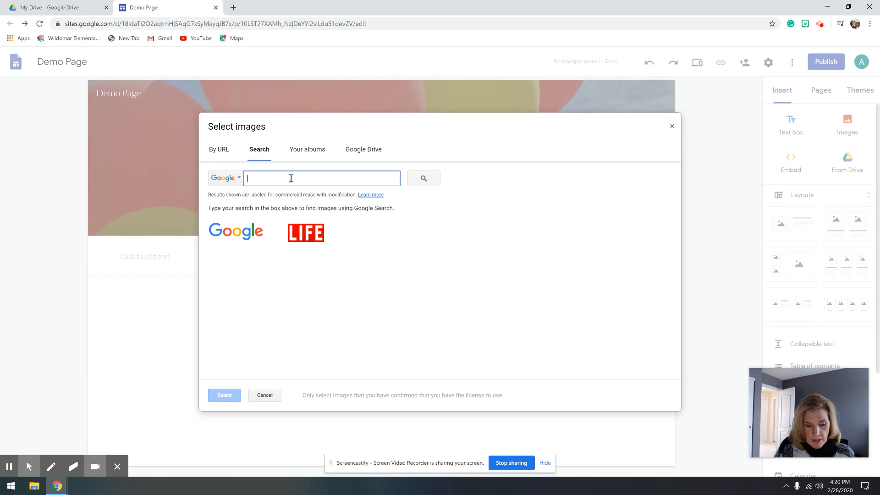
pyautogui.write('Balloons')
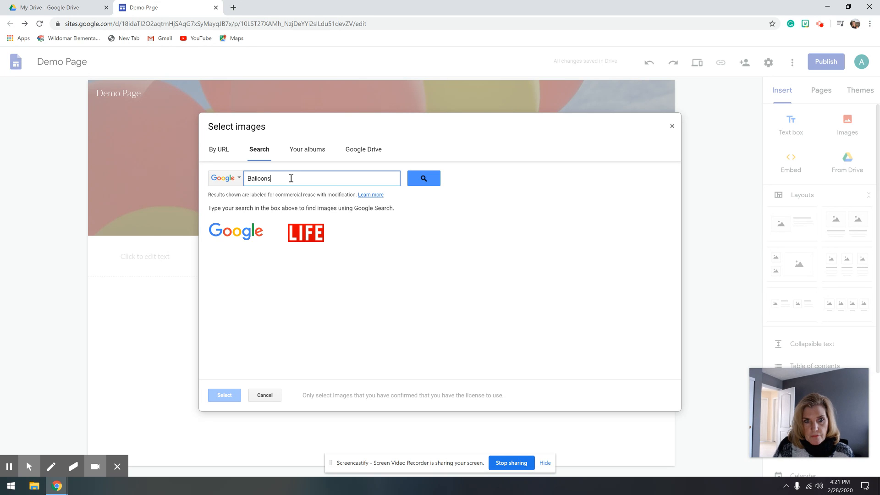
pyautogui.press('Return')
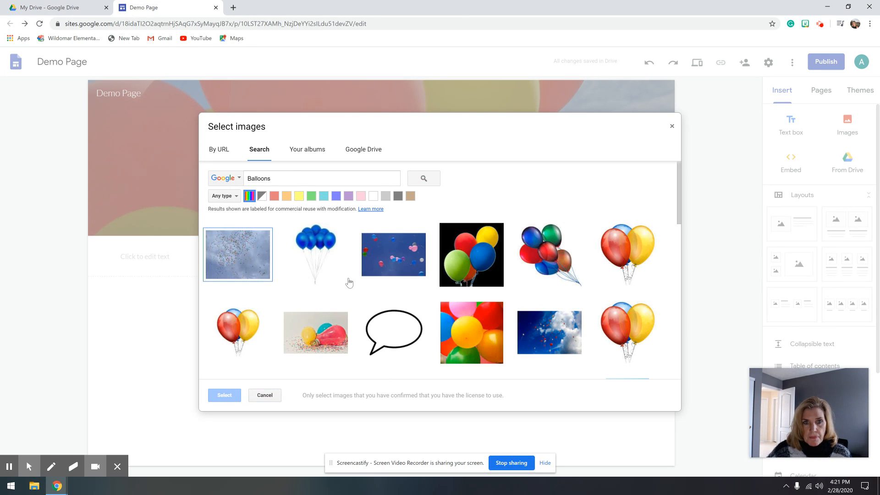
pyautogui.click(470, 336)
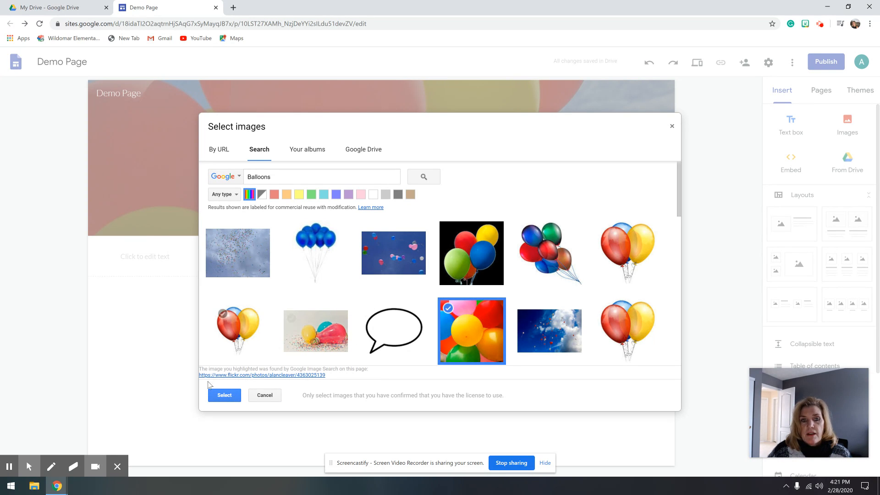
pyautogui.click(220, 396)
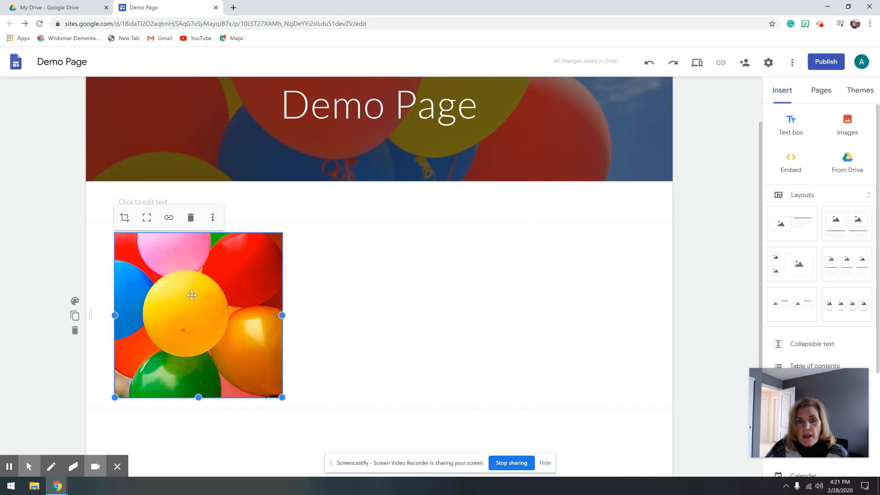
pyautogui.click(193, 217)
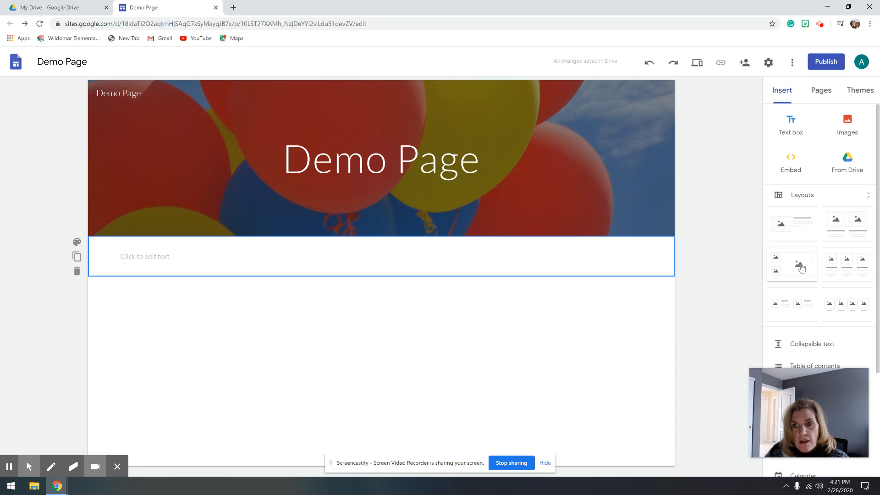
# - Add the layout with one image placeholder beside text below the text box and title it "Student Work"
pyautogui.click(809, 232)
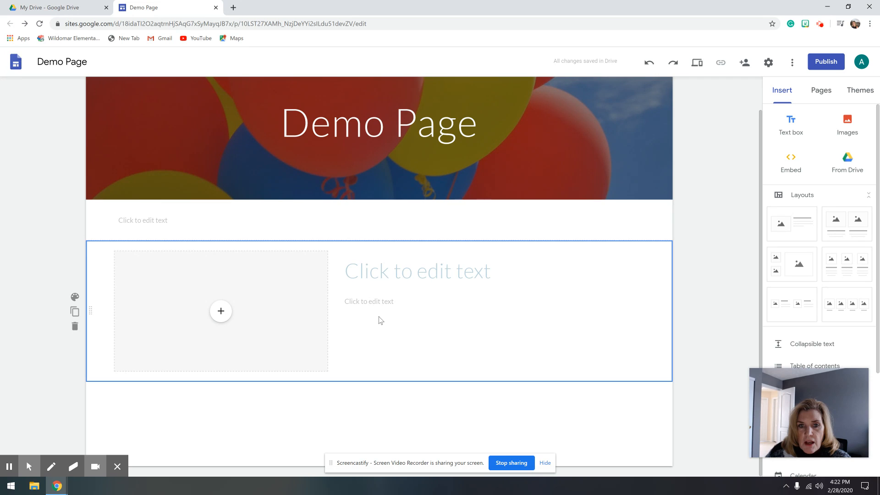
pyautogui.click(392, 275)
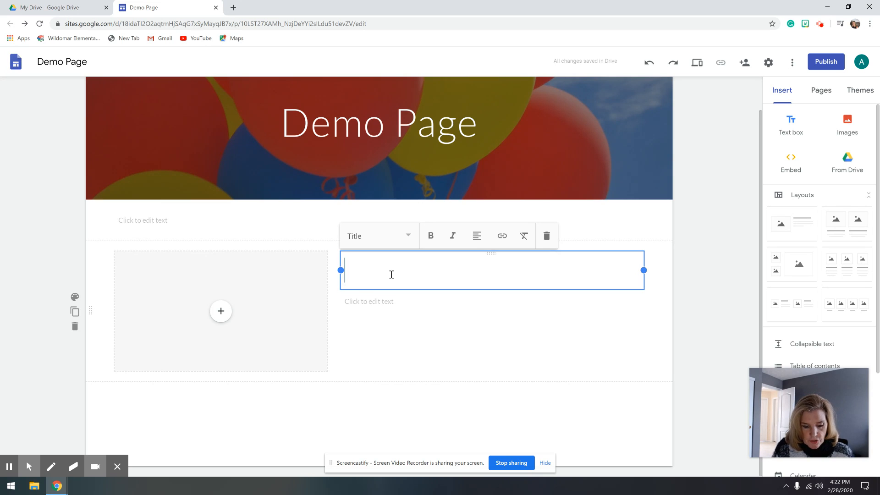
pyautogui.write('Student ')
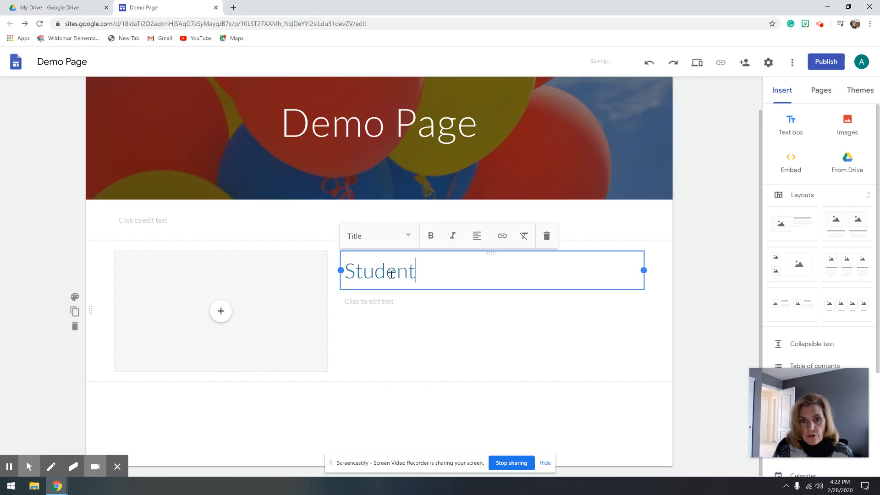
pyautogui.write('Work')
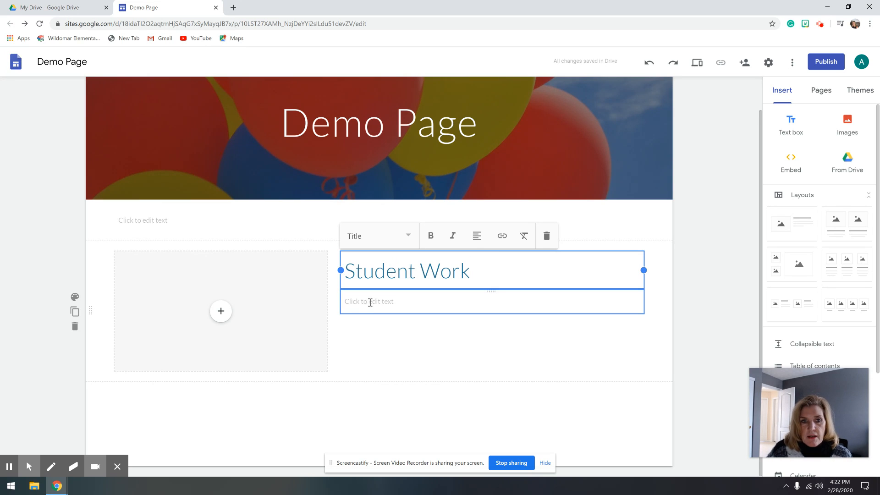
# - Search YouTube for "Maya Civilization" and place the video "Why did the Maya civilization collapse?" in the placeholder beside the "Student Work" title
pyautogui.click(221, 312)
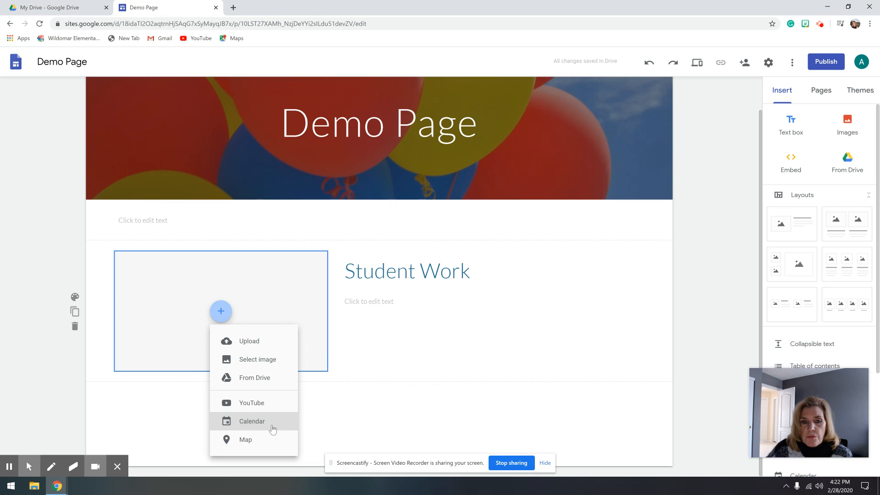
pyautogui.click(255, 405)
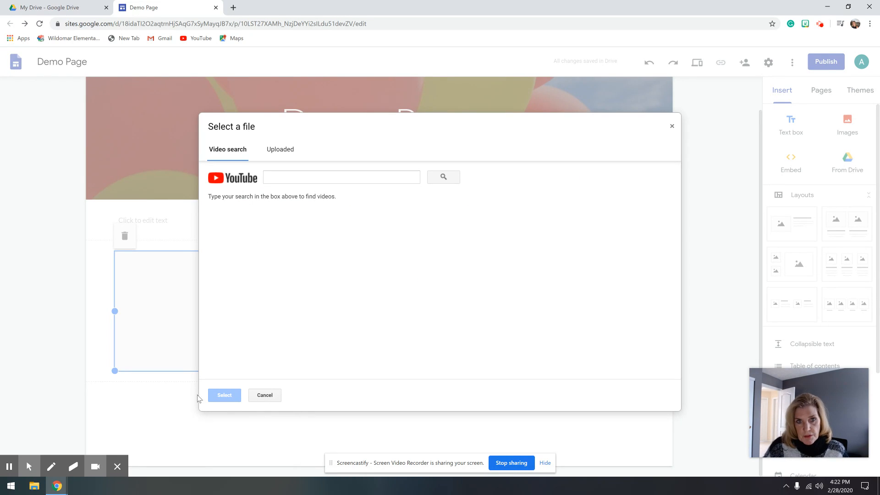
pyautogui.click(285, 178)
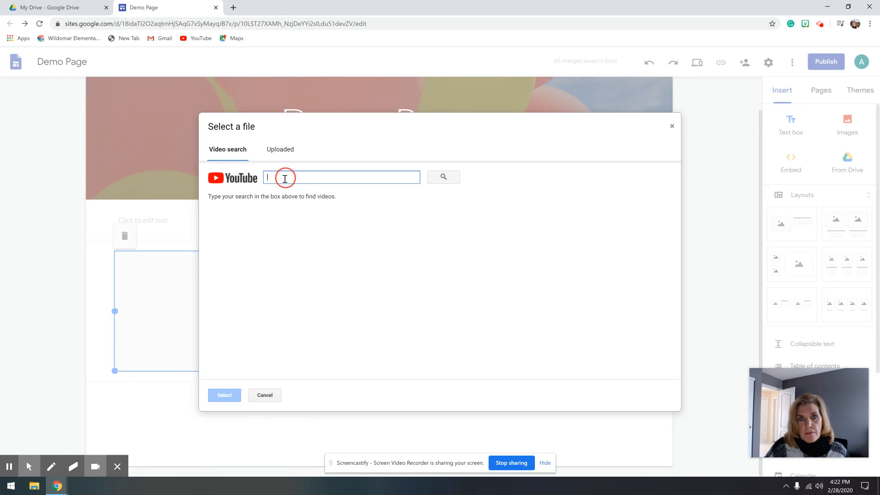
pyautogui.write('Maya')
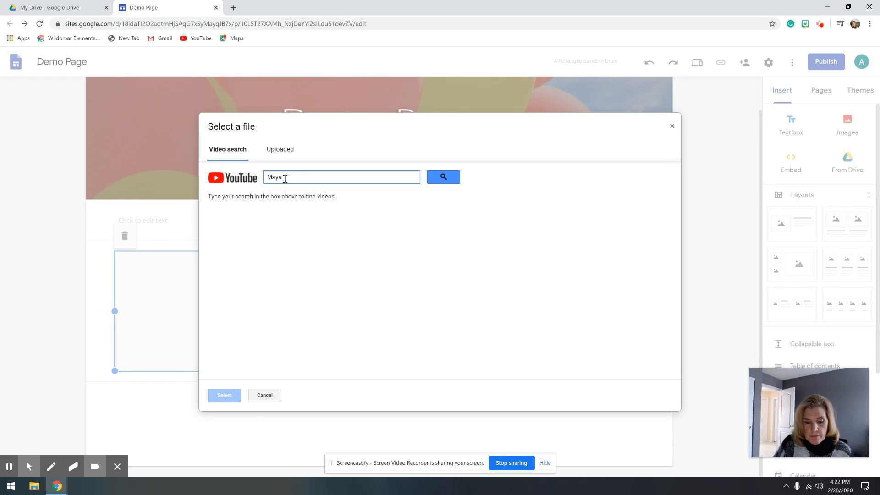
pyautogui.write(' Civilizatio')
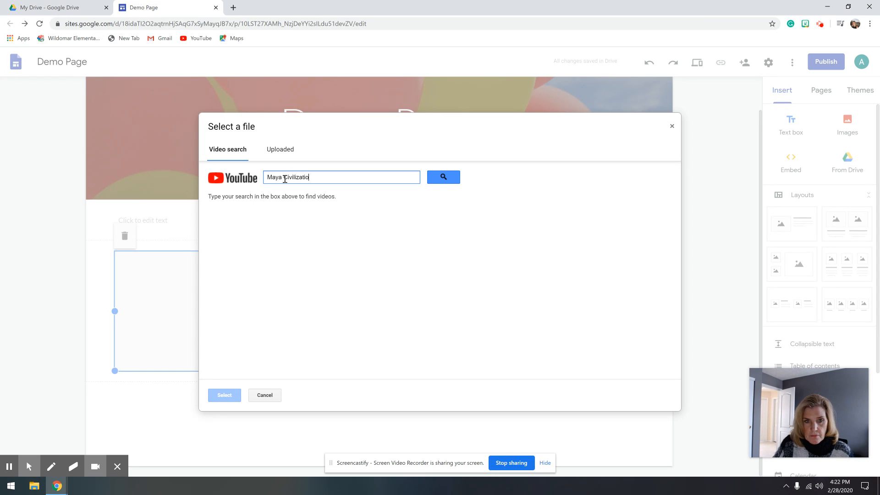
pyautogui.press('Return')
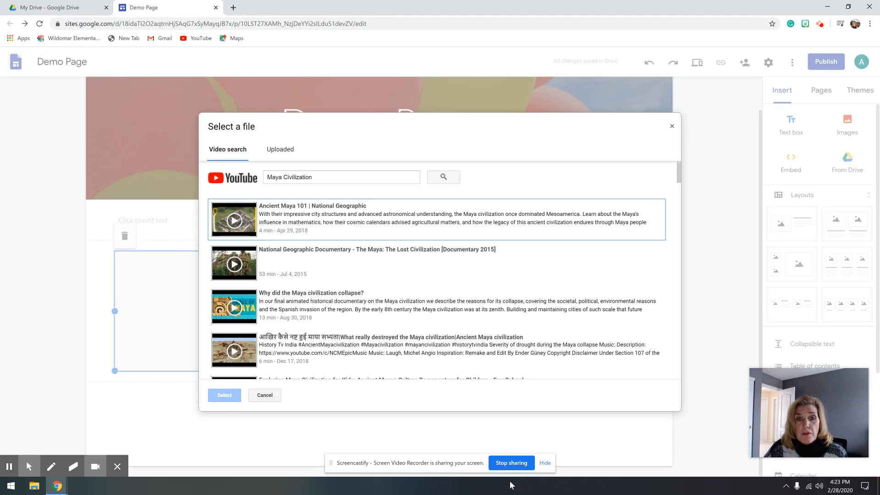
pyautogui.click(251, 307)
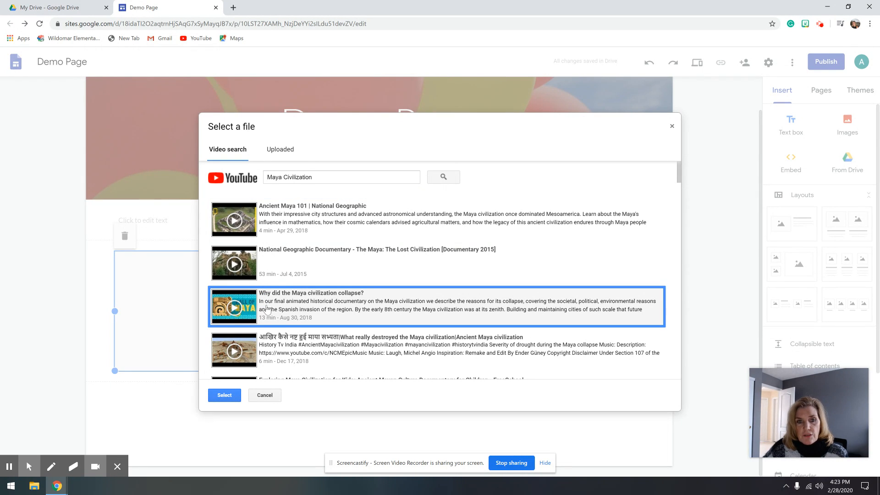
pyautogui.click(225, 396)
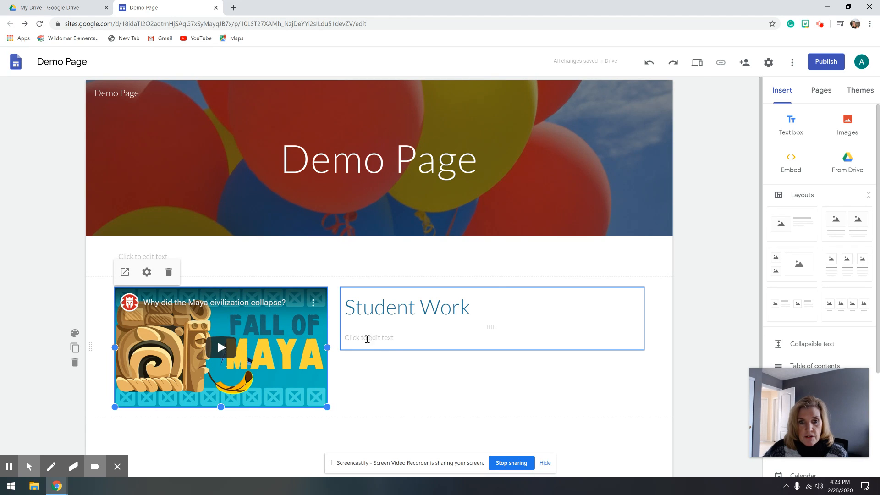
# - Enter "Watch the movie and take notes" in the text field under the "Student Work" title
pyautogui.click(395, 339)
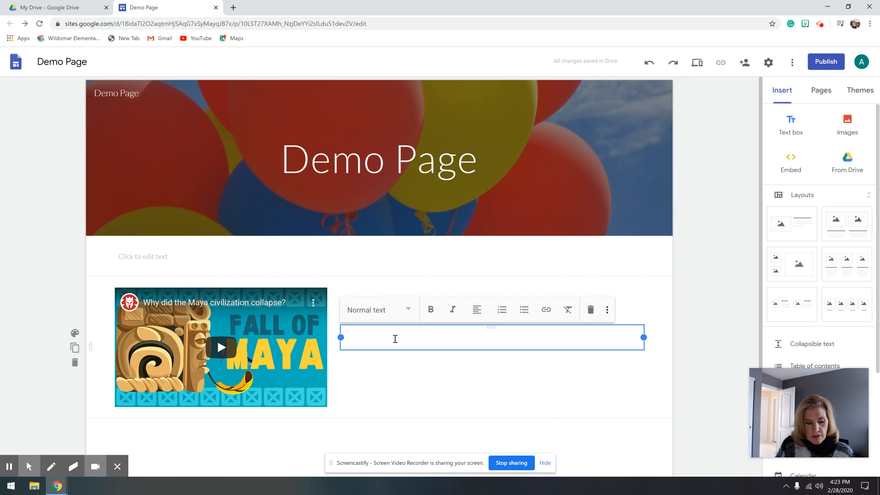
pyautogui.write('Watch the movie and ta')
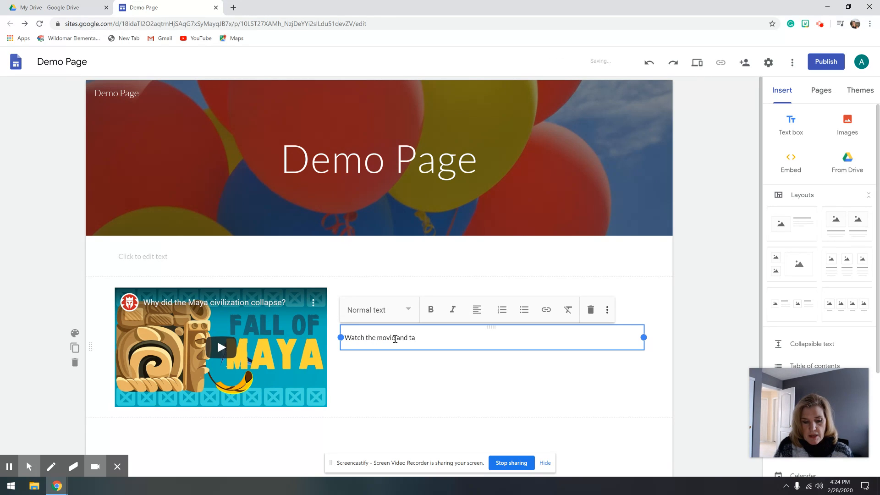
pyautogui.write('ke notes')
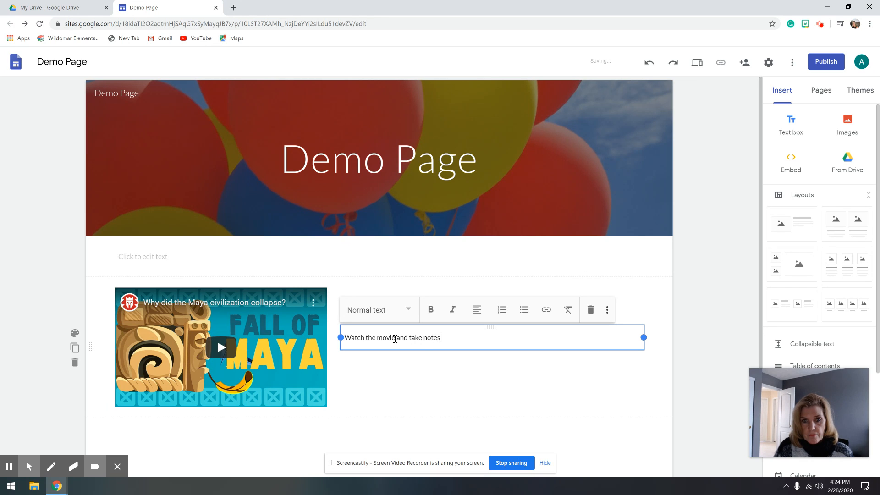
pyautogui.click(384, 370)
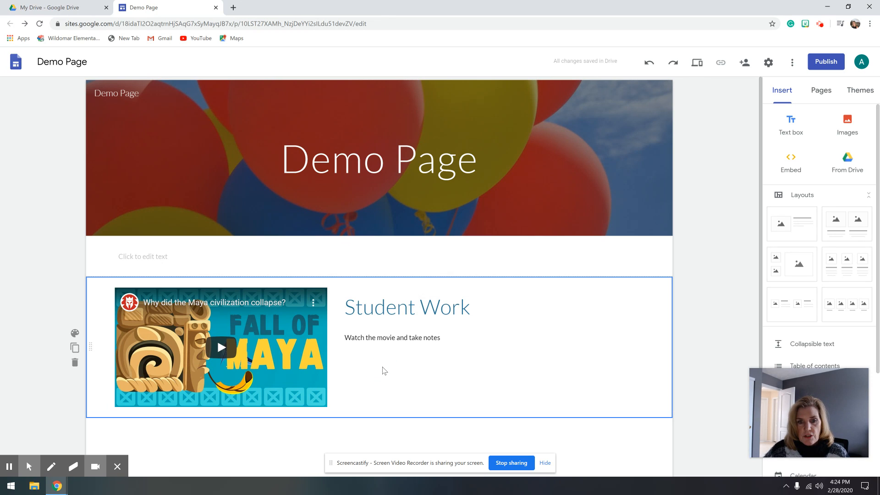
# - Try the Title style on the line "Watch the movie and take notes" and return it to Normal text
pyautogui.click(476, 341)
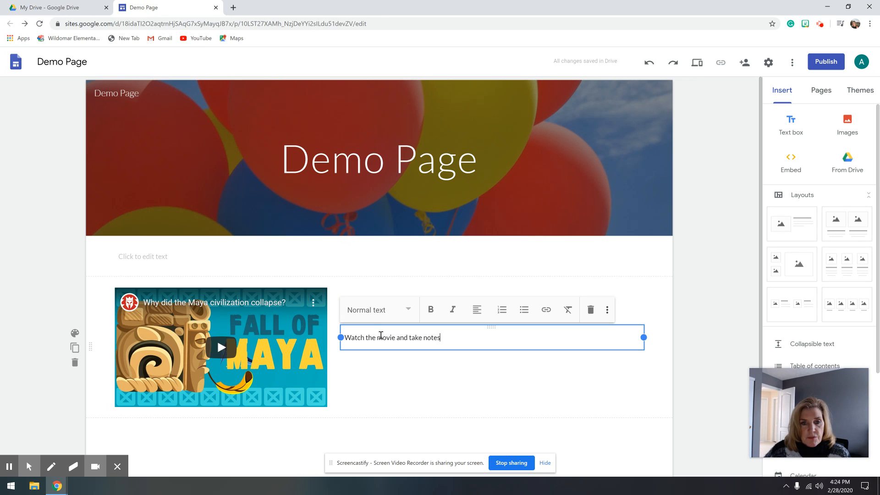
pyautogui.click(408, 310)
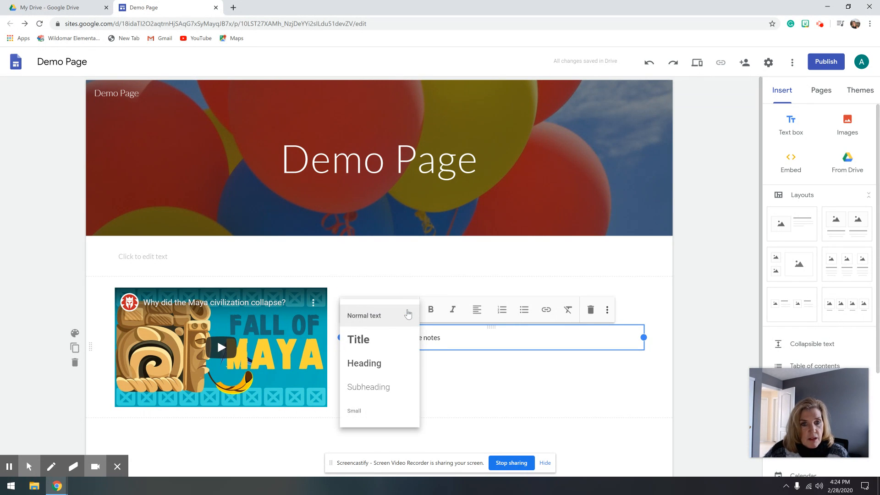
pyautogui.click(372, 342)
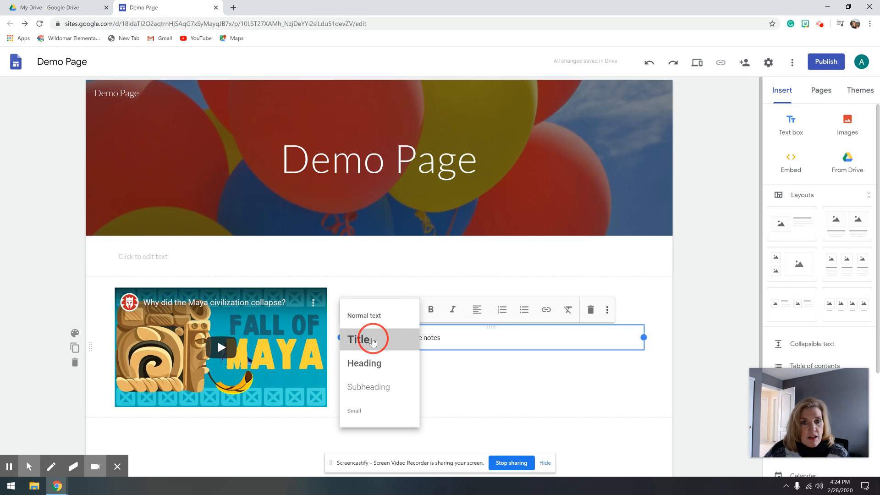
pyautogui.click(643, 404)
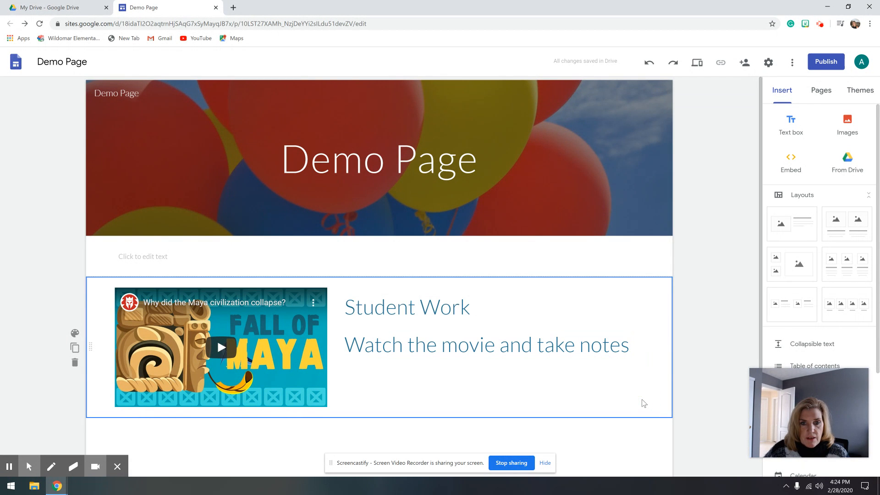
pyautogui.click(430, 347)
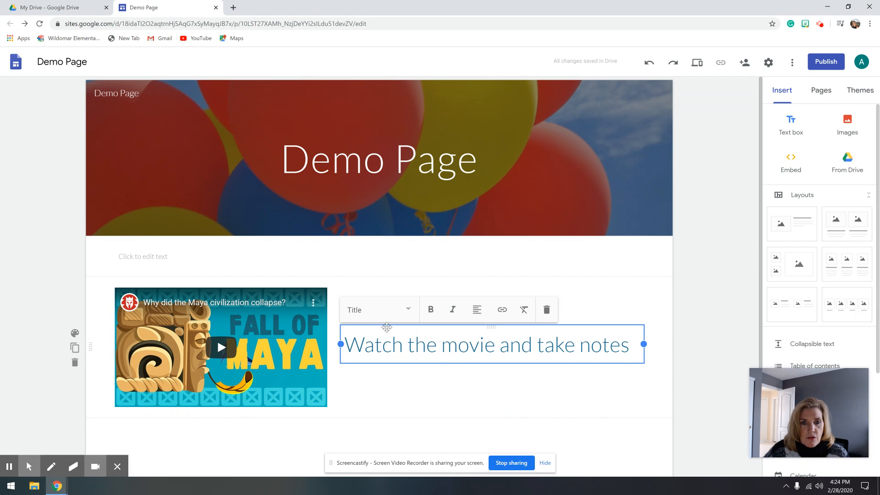
pyautogui.click(409, 313)
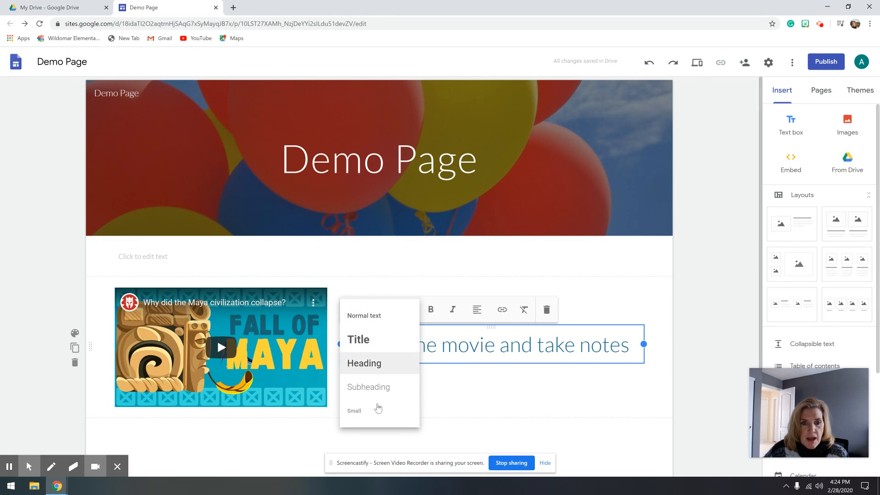
pyautogui.click(367, 315)
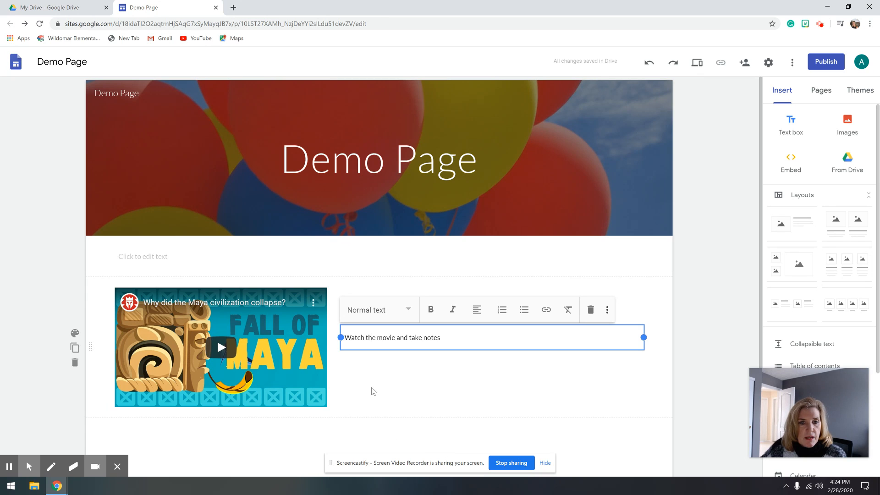
# - Add the layout with three captioned image placeholders below the video section and fill its first placeholder with the black-and-white pyramid photo from a "Chichen Itza" image search
pyautogui.scroll(-1, 374, 391)
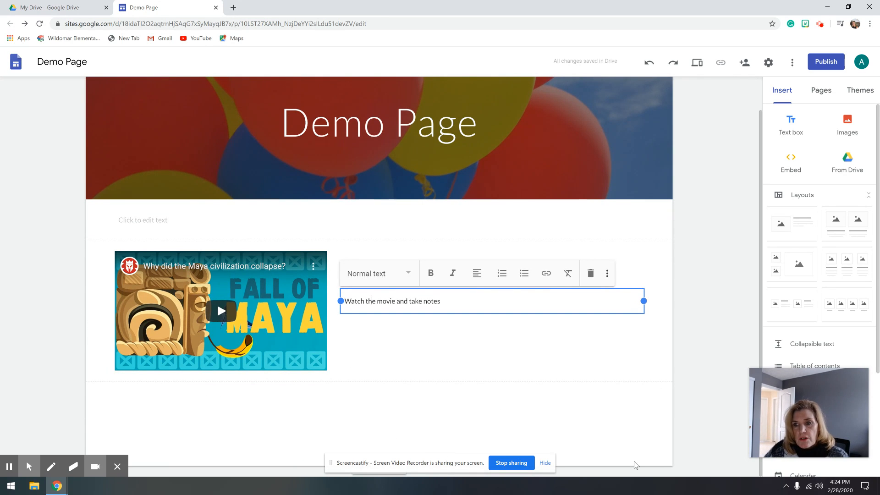
pyautogui.click(853, 265)
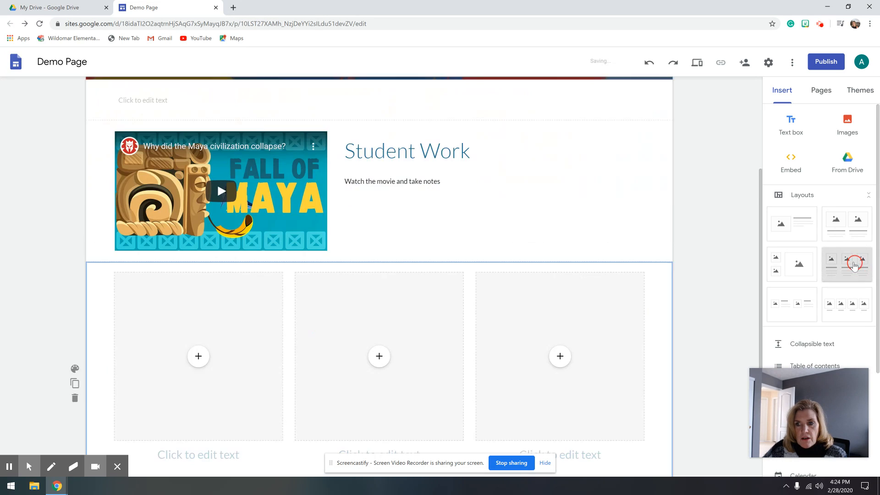
pyautogui.click(199, 235)
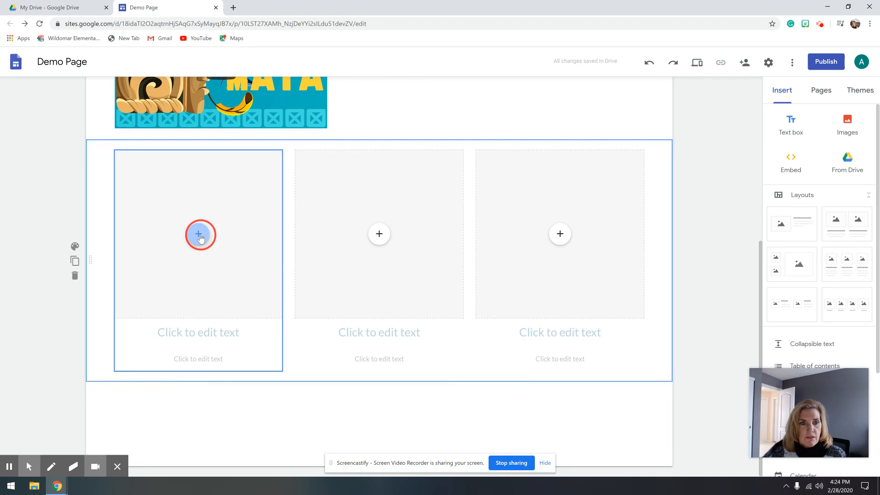
pyautogui.click(231, 282)
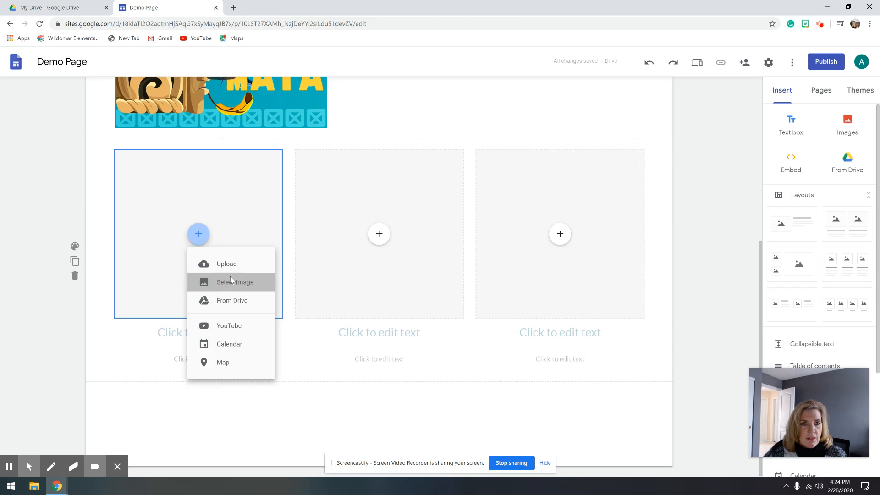
pyautogui.click(258, 149)
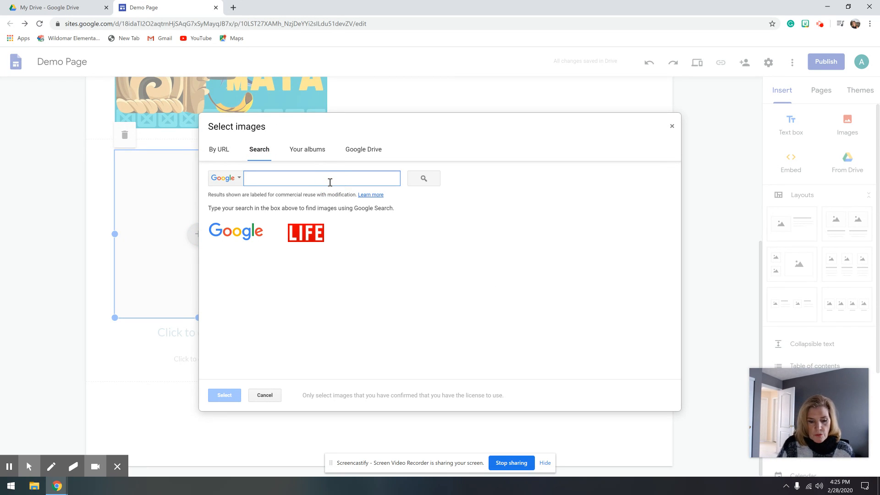
pyautogui.write('Chichen Itza')
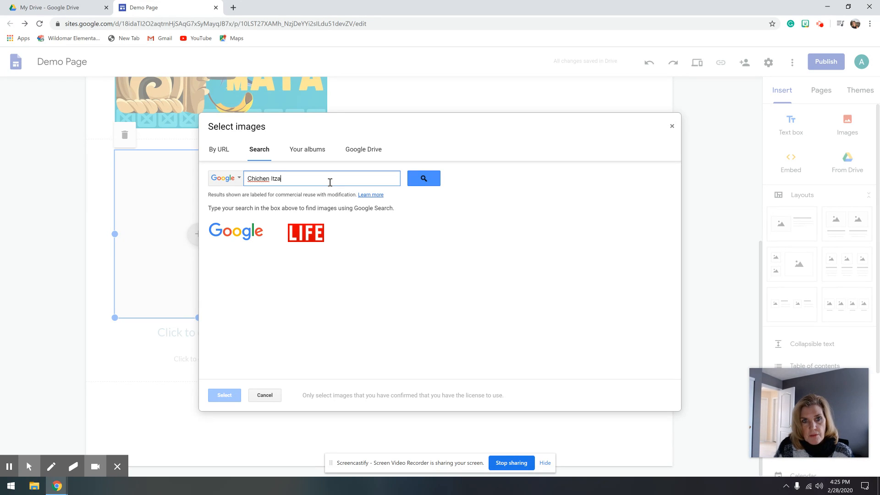
pyautogui.click(427, 183)
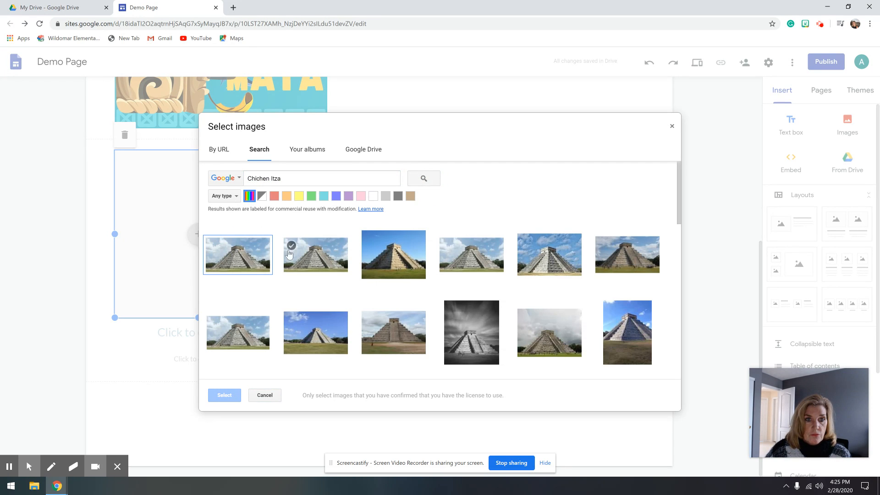
pyautogui.click(477, 316)
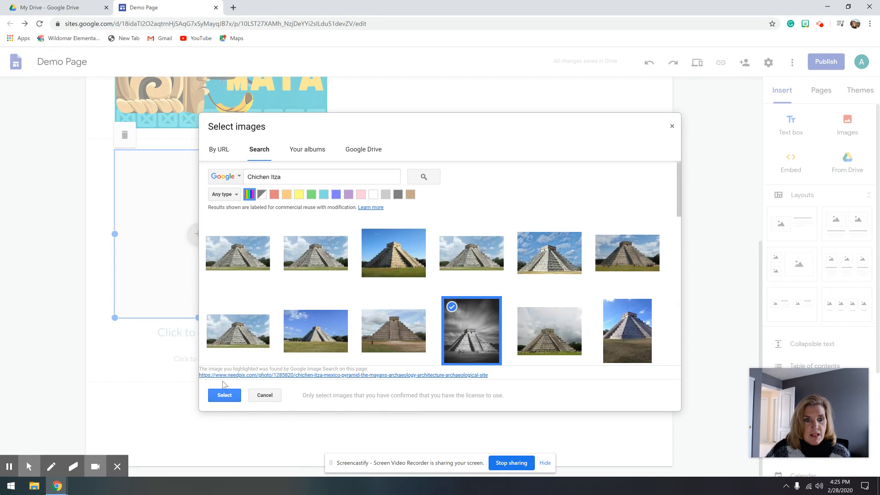
pyautogui.click(224, 394)
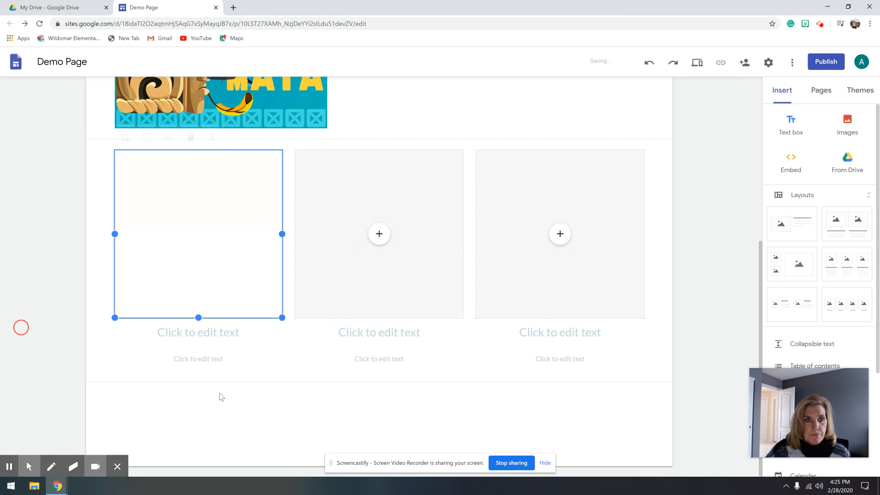
# - Search Google images for "Maya Calendar" and place the round carving with the seated figure in the middle placeholder
pyautogui.click(379, 235)
pyautogui.click(407, 284)
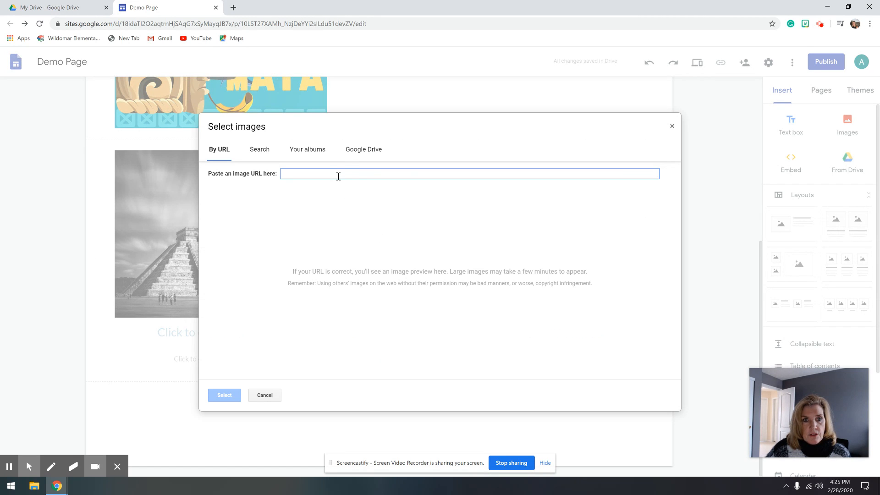
pyautogui.write('Maya')
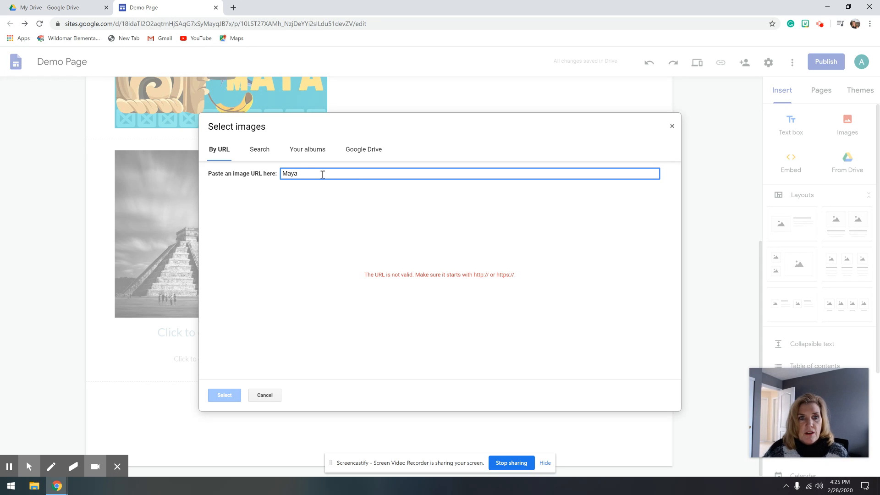
pyautogui.click(261, 150)
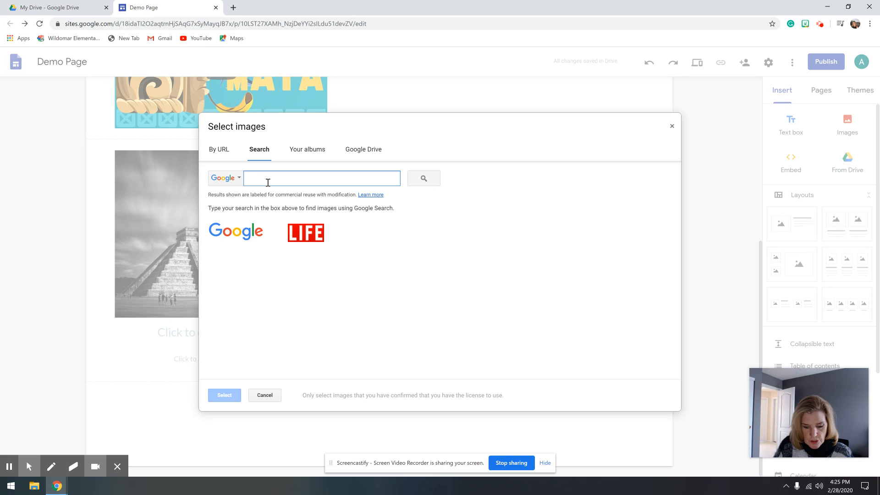
pyautogui.write('Maya Calendar')
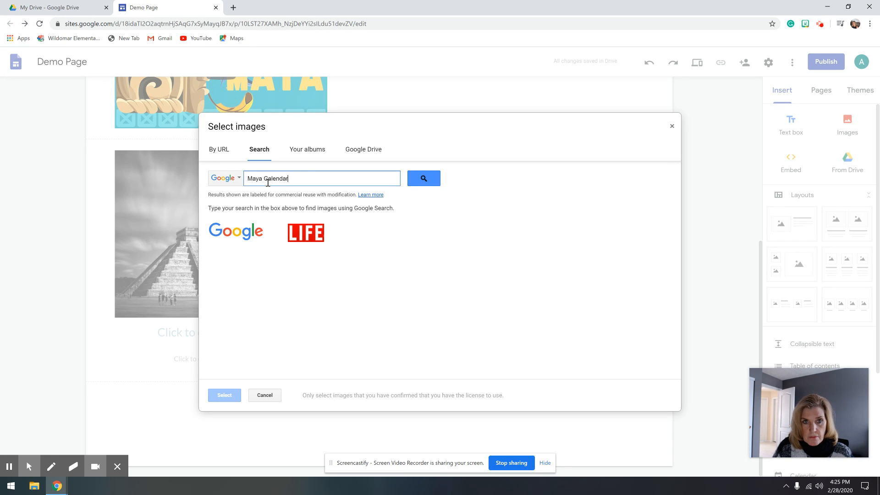
pyautogui.click(415, 182)
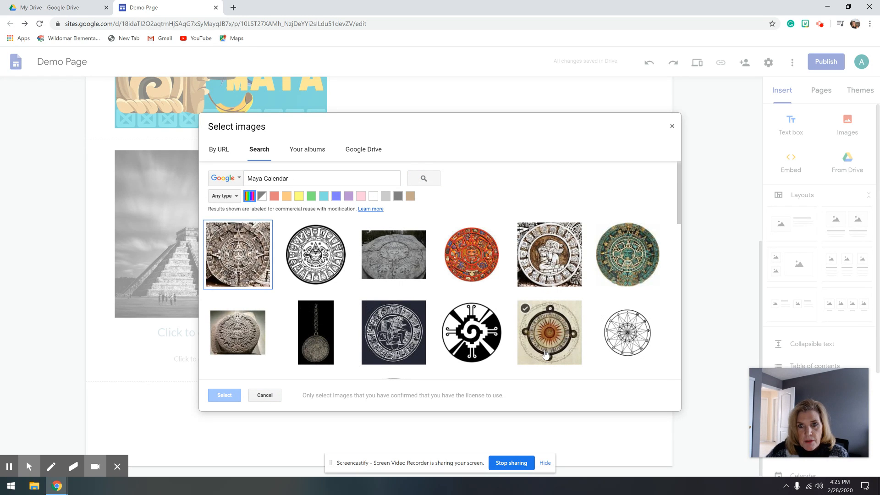
pyautogui.click(543, 256)
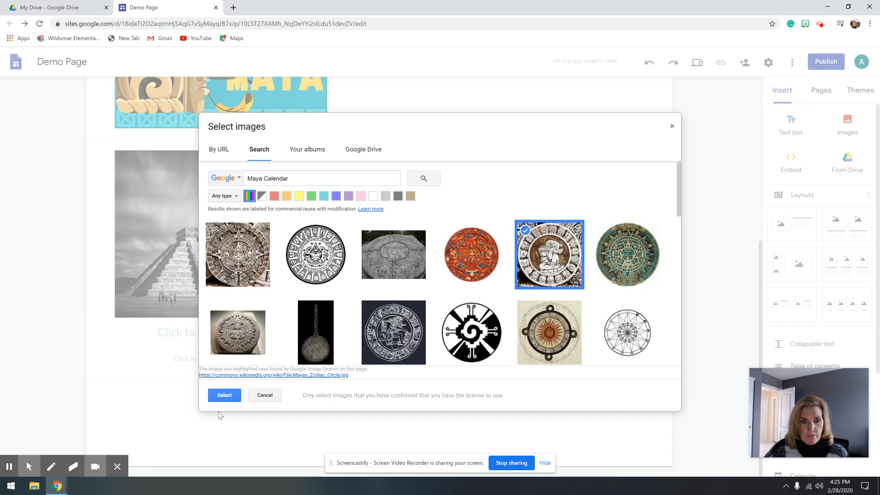
pyautogui.click(225, 397)
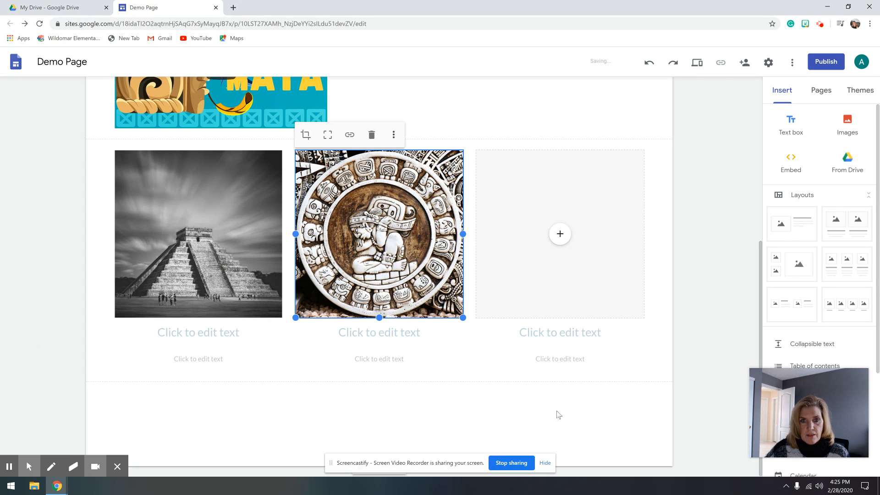
# - Search Google images for "Maya Number" and place the numbered grid chart in the third placeholder
pyautogui.click(560, 234)
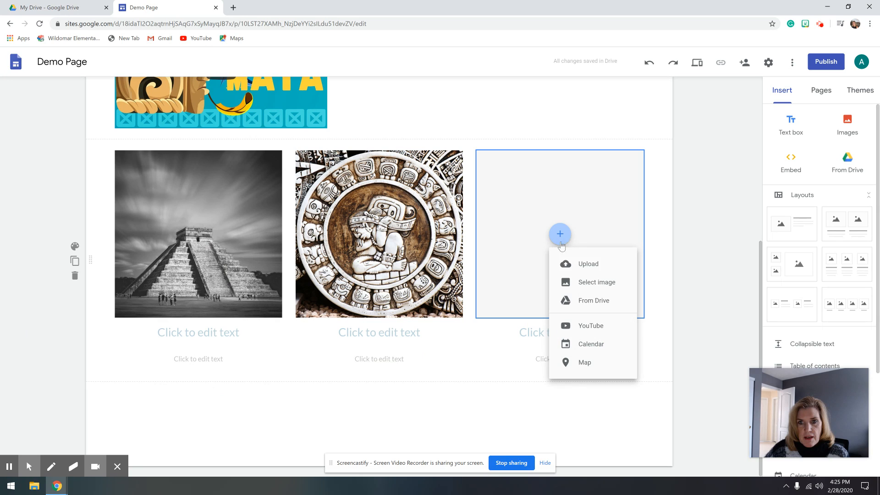
pyautogui.click(591, 285)
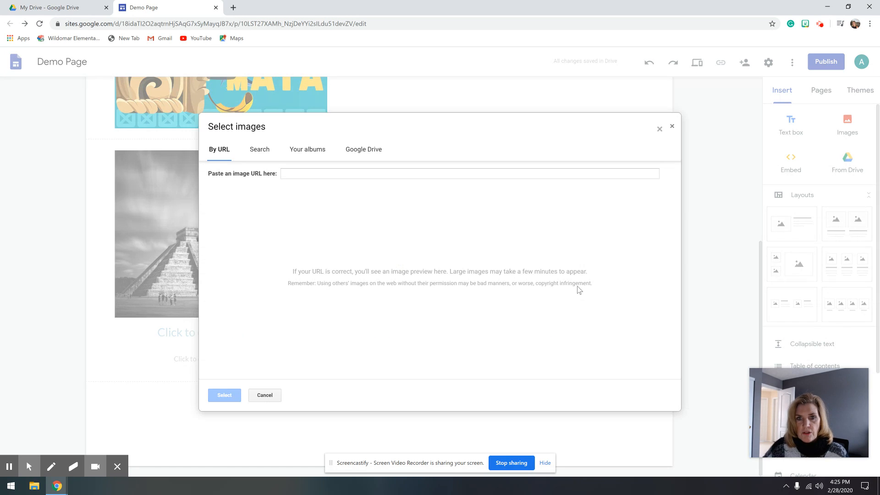
pyautogui.click(258, 149)
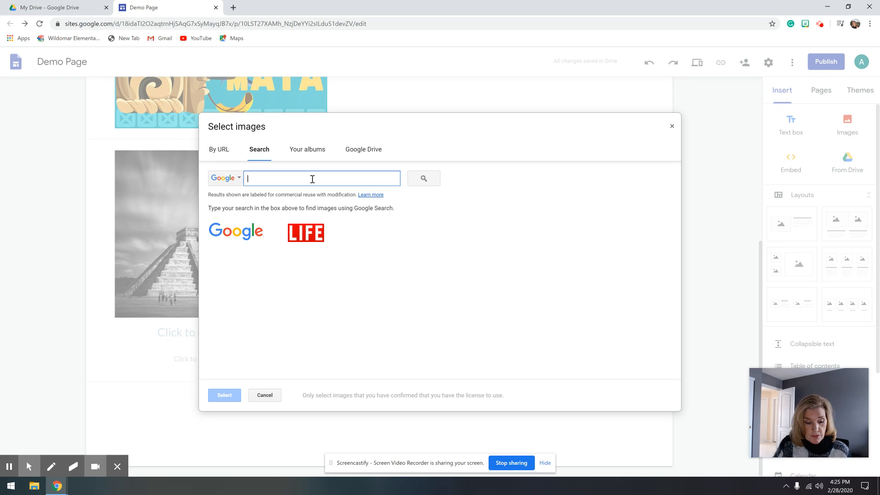
pyautogui.write('Maya Number')
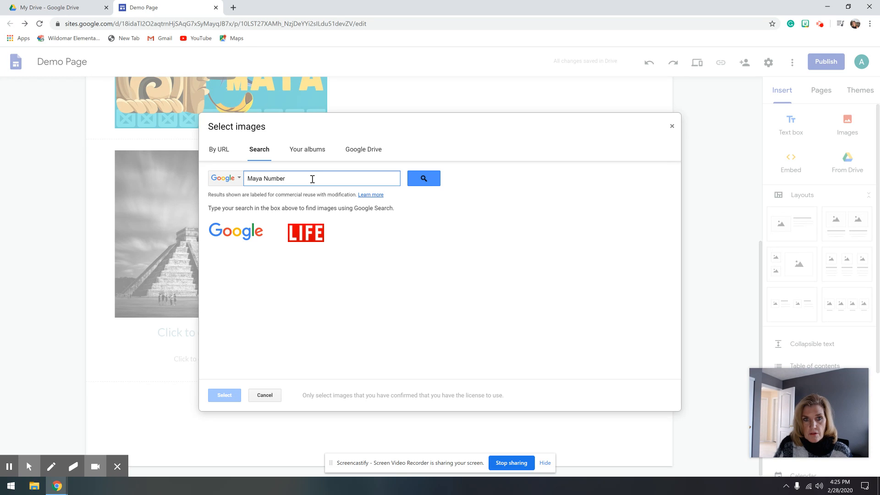
pyautogui.press('Return')
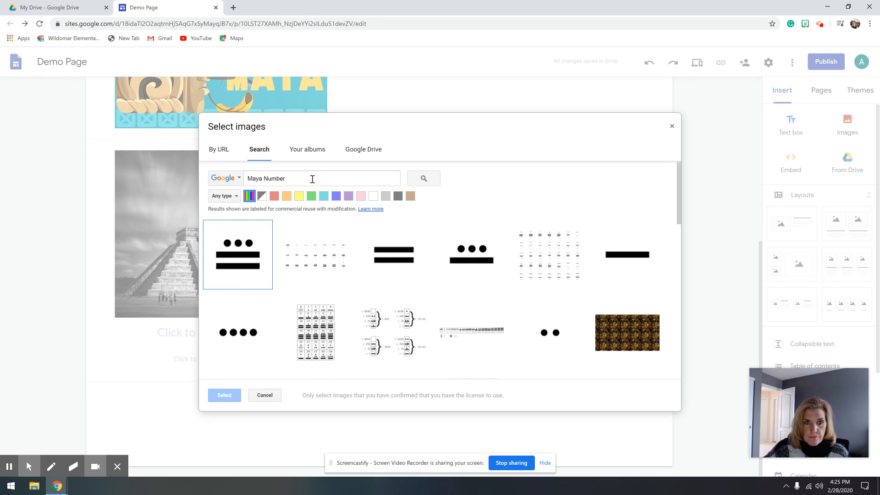
pyautogui.click(316, 323)
pyautogui.click(232, 396)
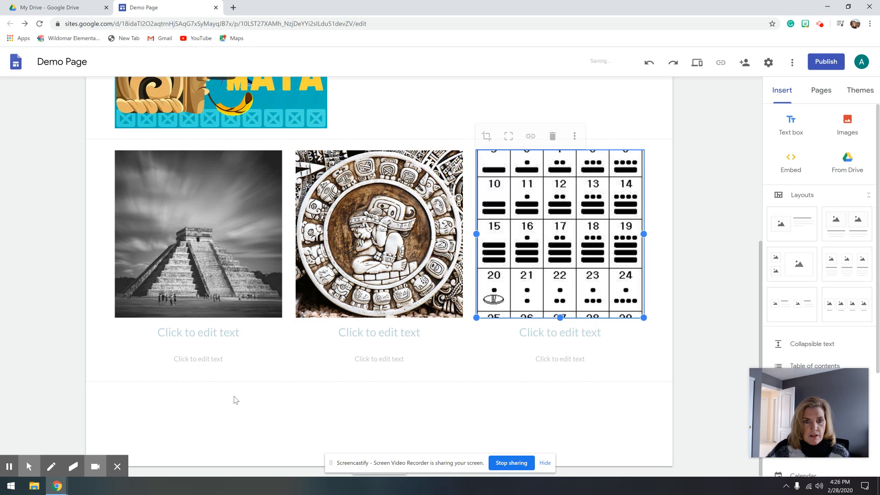
# - Reposition the Maya number chart inside its frame so that its rows show from 0 onward
pyautogui.click(540, 265)
pyautogui.moveTo(540, 265); pyautogui.dragTo(489, 136)
pyautogui.doubleClick(546, 231)
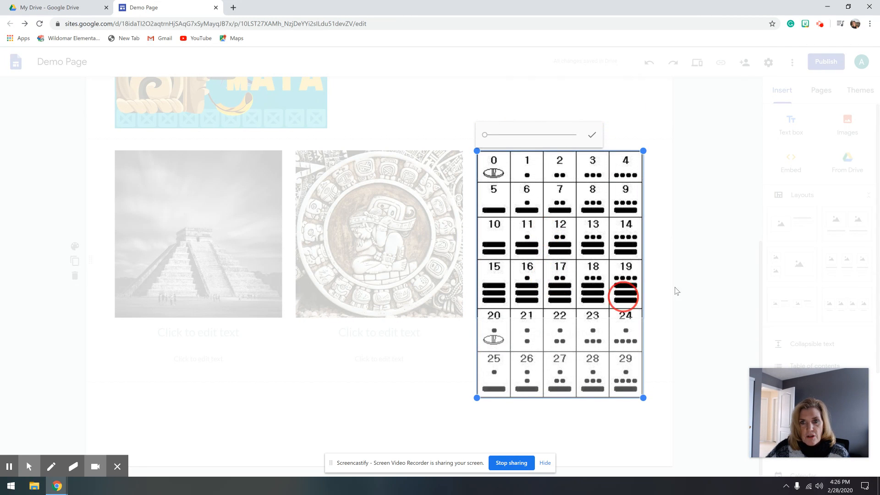
pyautogui.click(683, 260)
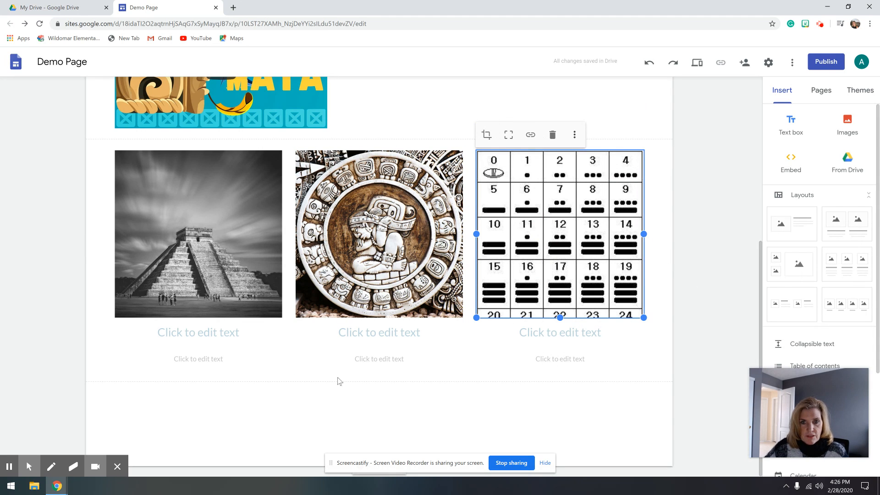
# - Delete the empty heading fields under the pyramid image and the calendar image
pyautogui.click(178, 337)
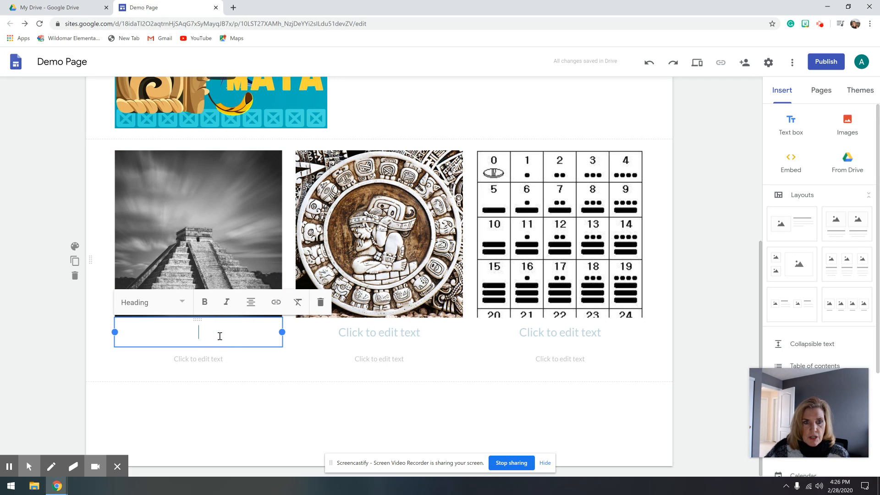
pyautogui.click(321, 302)
pyautogui.click(349, 336)
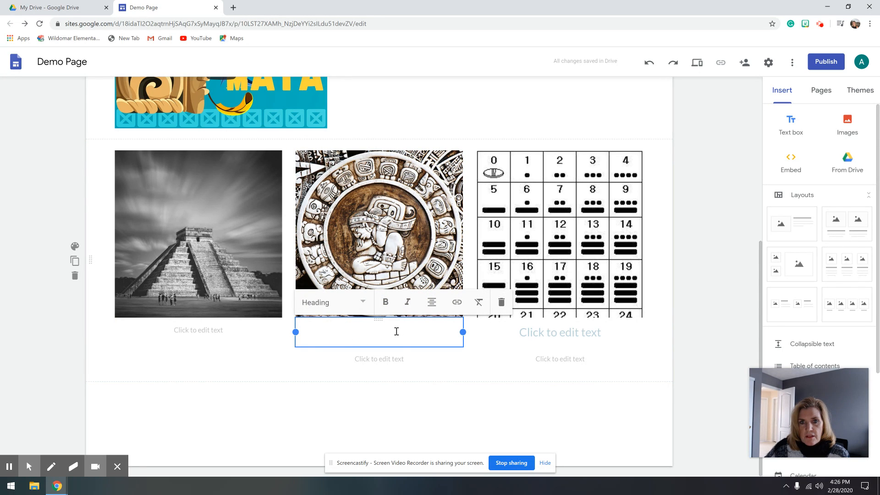
pyautogui.click(507, 302)
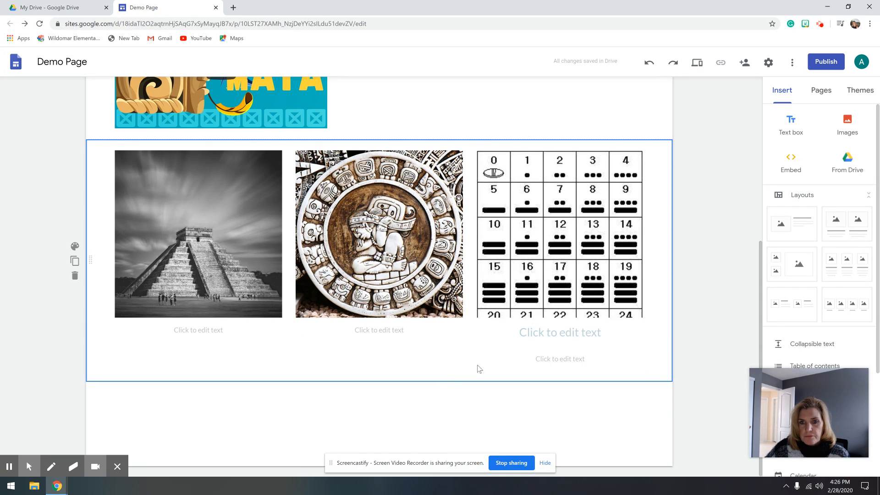
# - Enter "Number System" as the heading under the Maya number chart
pyautogui.click(535, 337)
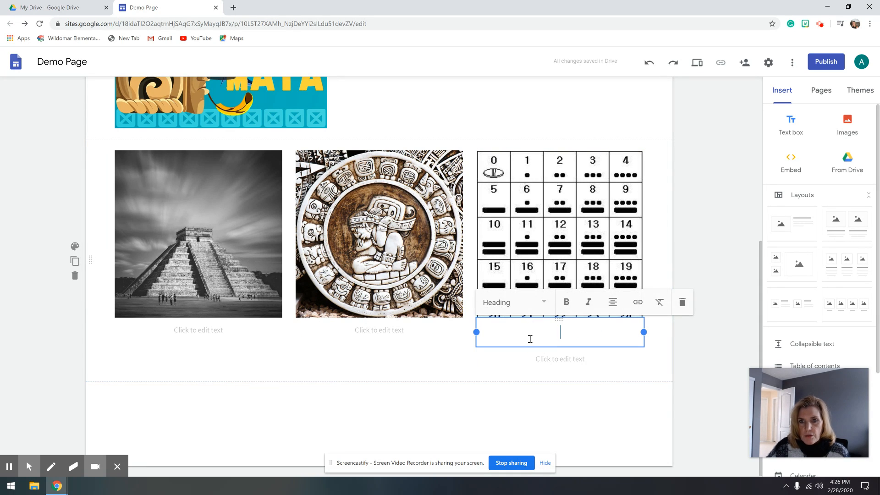
pyautogui.write('Numb')
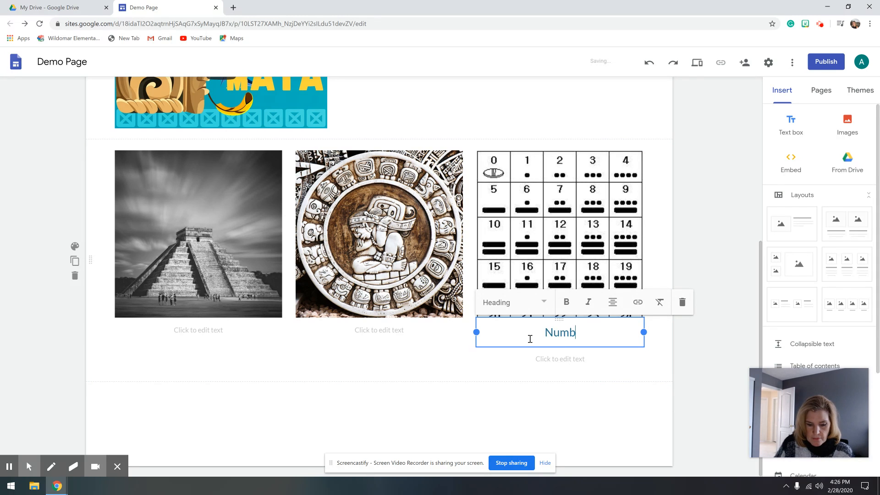
pyautogui.write('er System')
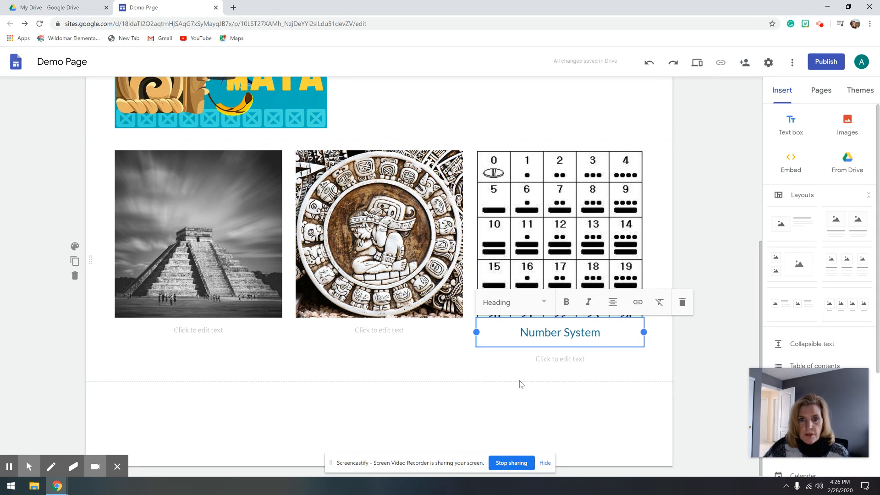
pyautogui.click(430, 369)
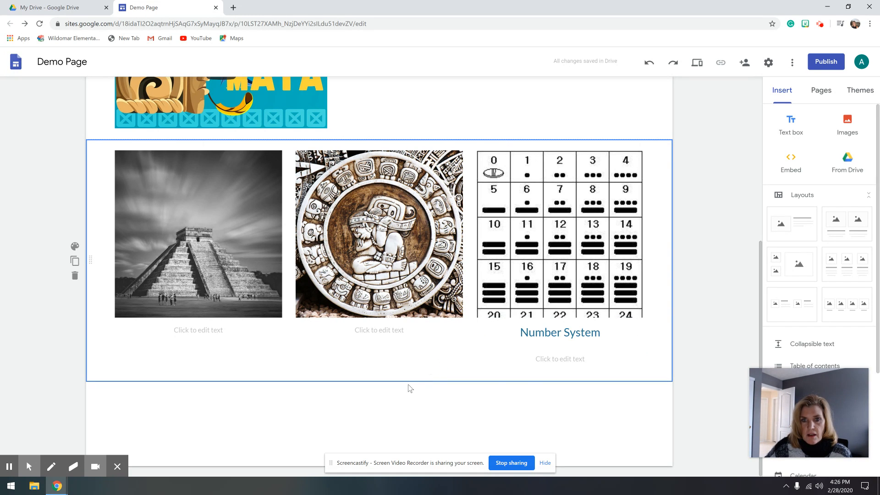
# - Replace the page title in the balloon header with "Maya"
pyautogui.scroll(6, 428, 110)
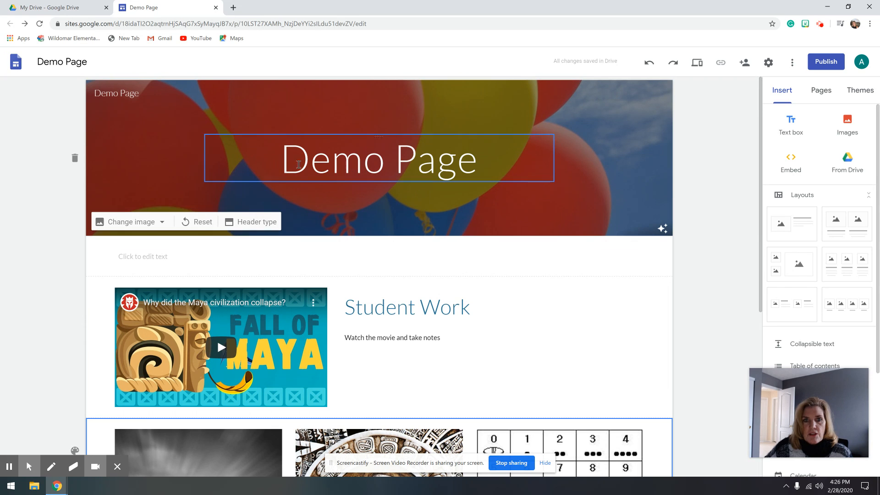
pyautogui.moveTo(287, 160); pyautogui.dragTo(565, 169)
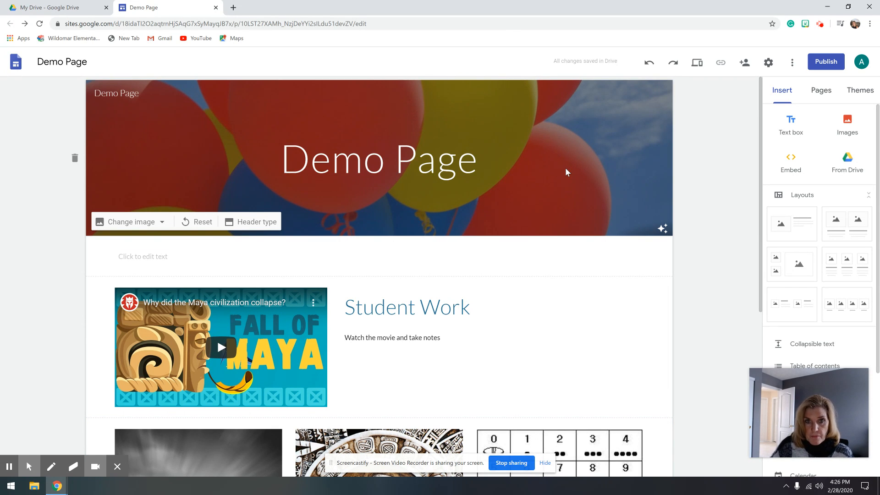
pyautogui.click(460, 157)
pyautogui.click(490, 159)
pyautogui.moveTo(490, 159); pyautogui.dragTo(271, 158)
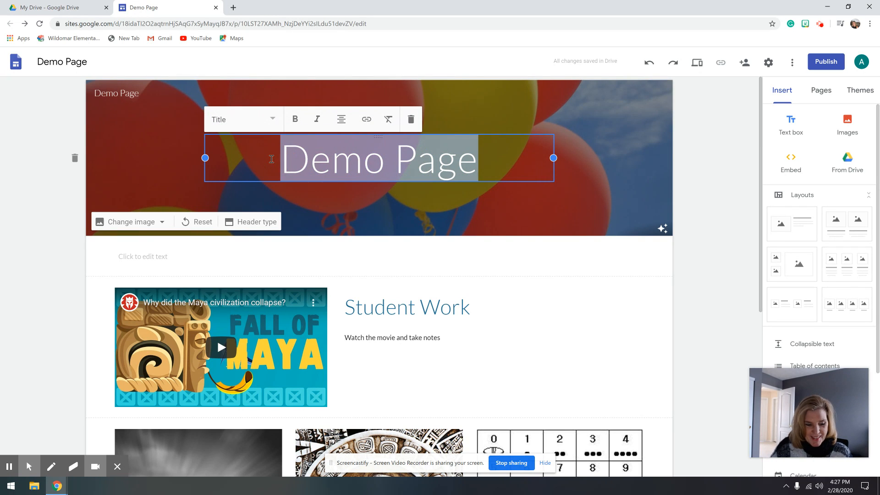
pyautogui.write('Maya')
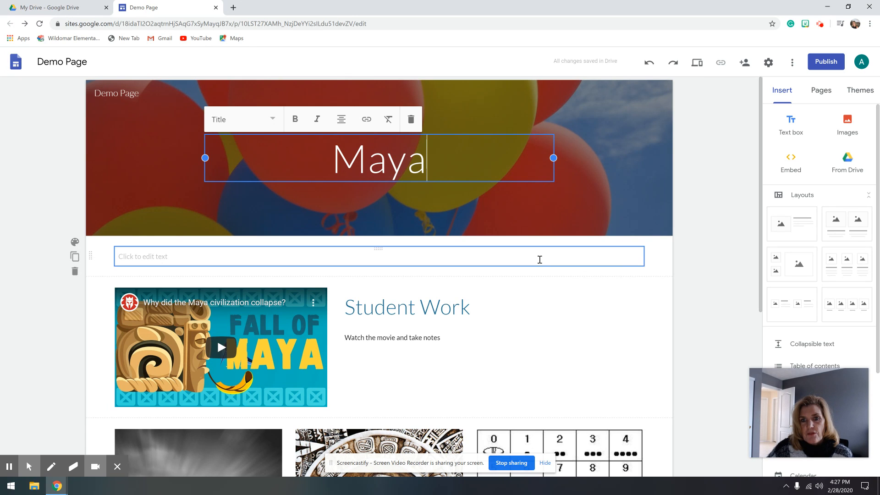
# - Replace the balloon header image with the hazy pinkish seascape from the image gallery
pyautogui.click(586, 201)
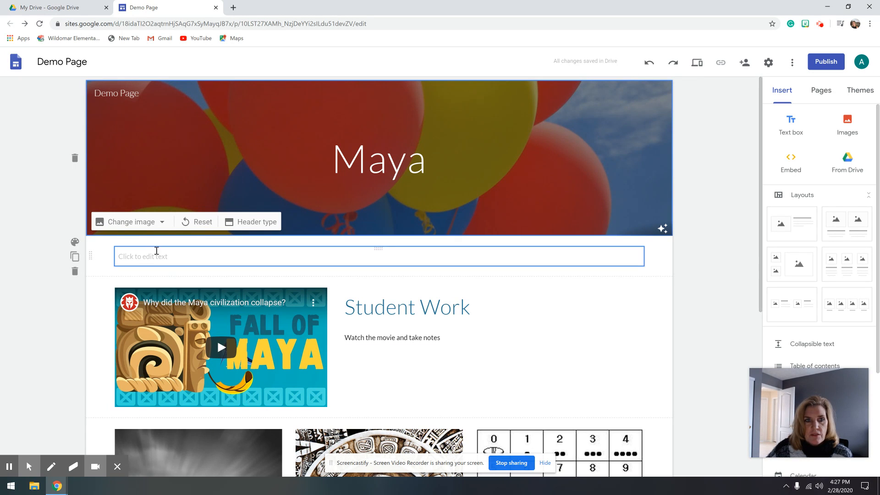
pyautogui.click(140, 225)
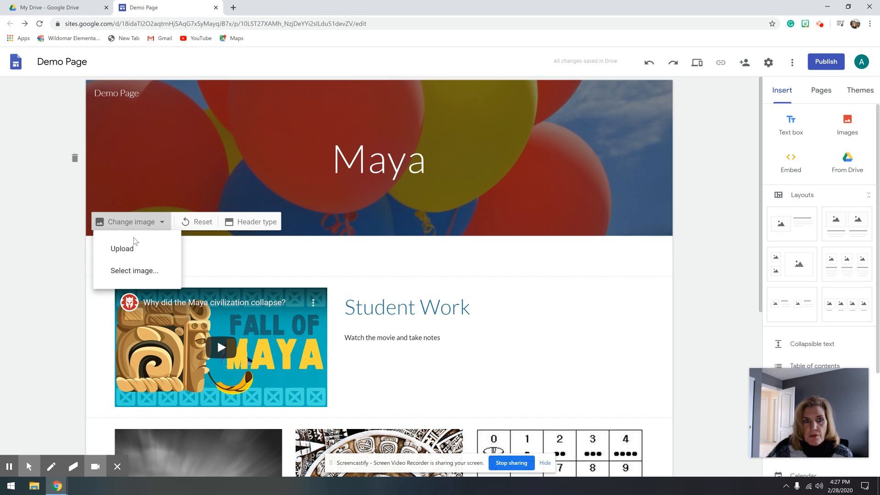
pyautogui.click(133, 271)
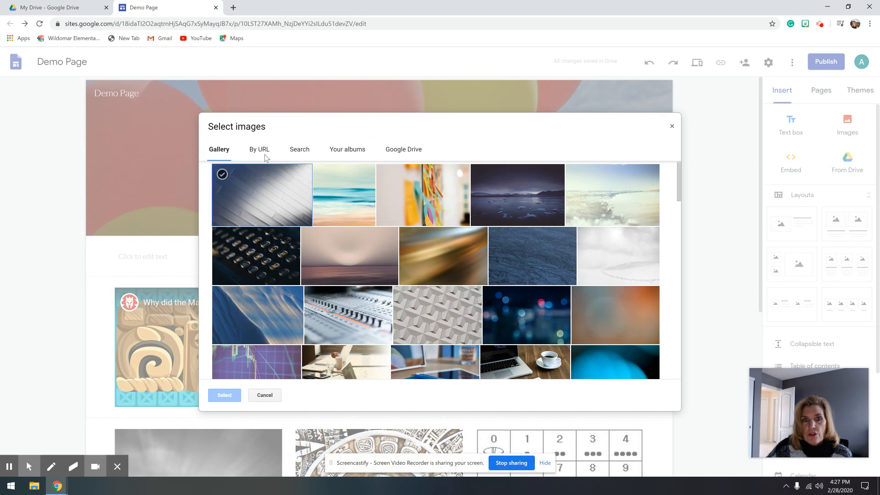
pyautogui.click(351, 259)
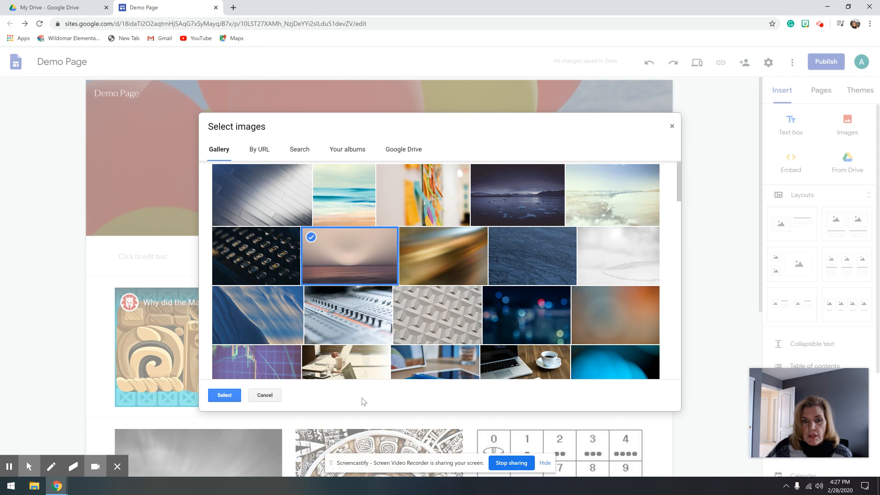
pyautogui.click(224, 395)
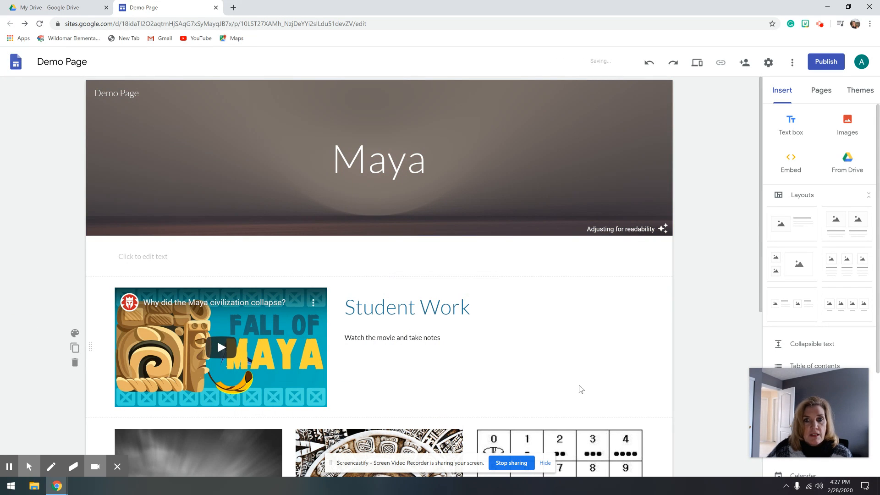
# - Set the background of the section containing the video and "Student Work" to Emphasis 2
pyautogui.scroll(-5, 553, 348)
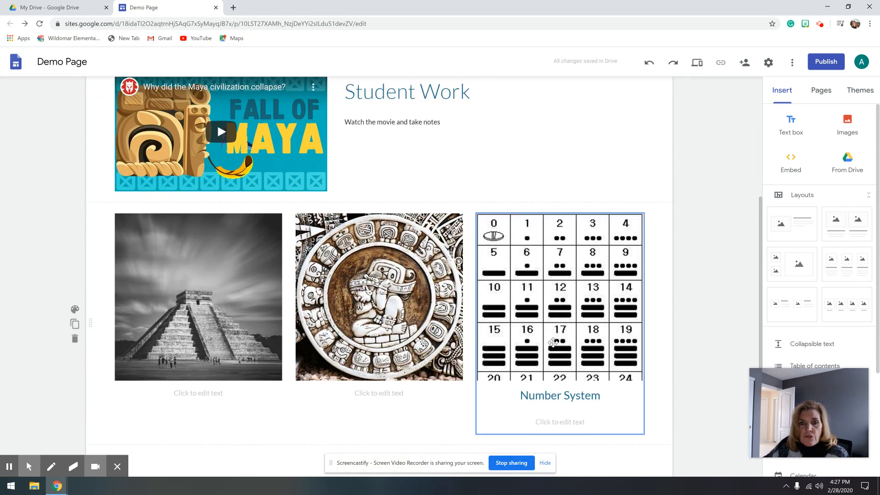
pyautogui.scroll(5, 306, 430)
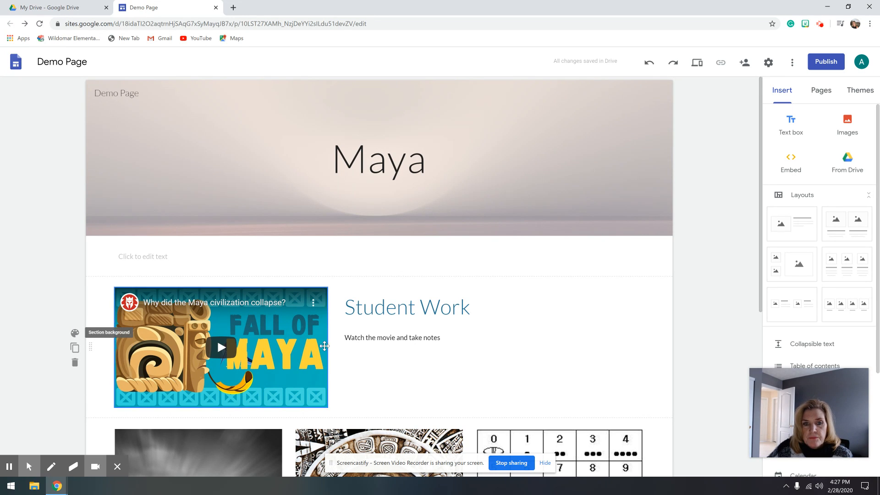
pyautogui.click(75, 334)
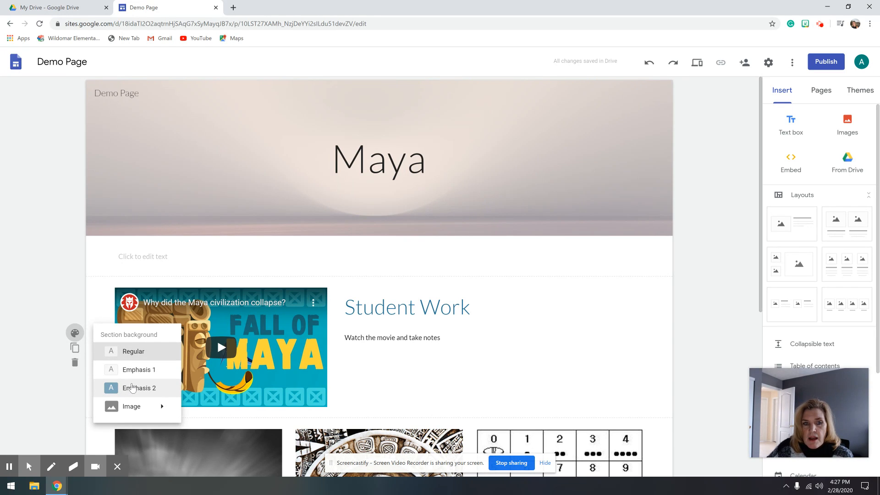
pyautogui.click(132, 388)
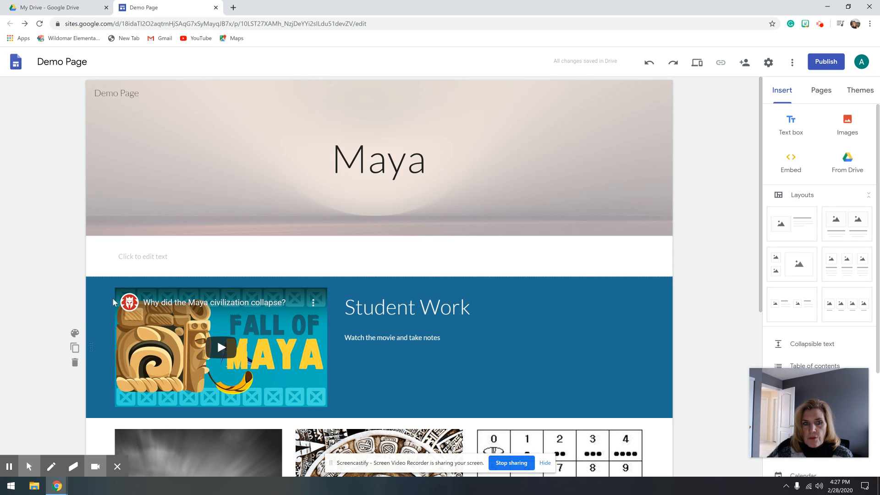
# - Enter "Learn more about the Maya" in the empty text box between the header and the video section
pyautogui.click(128, 259)
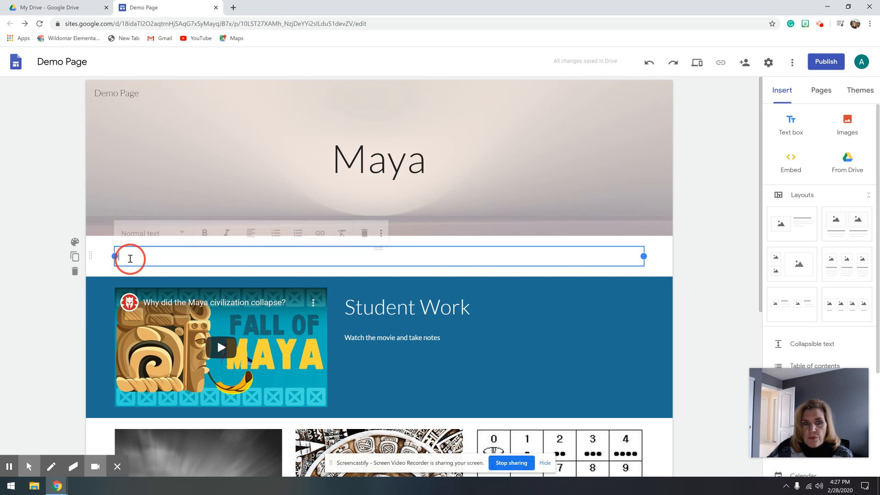
pyautogui.write('Learn more')
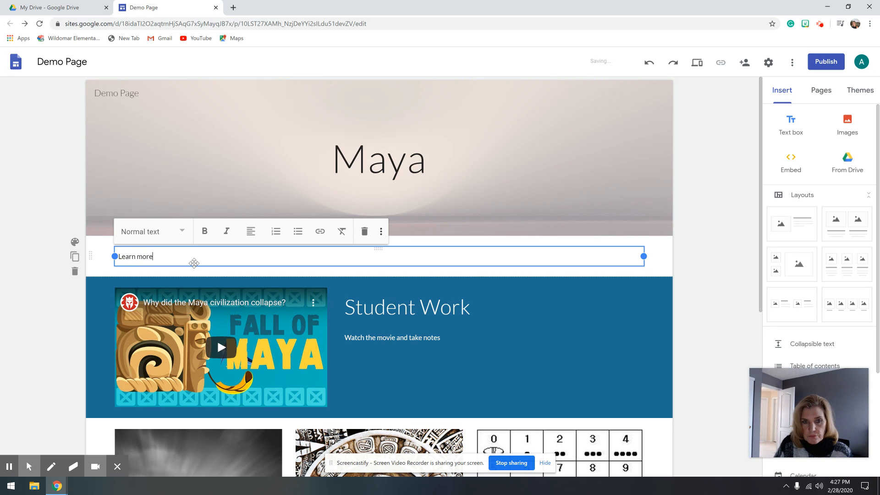
pyautogui.write(' about the a')
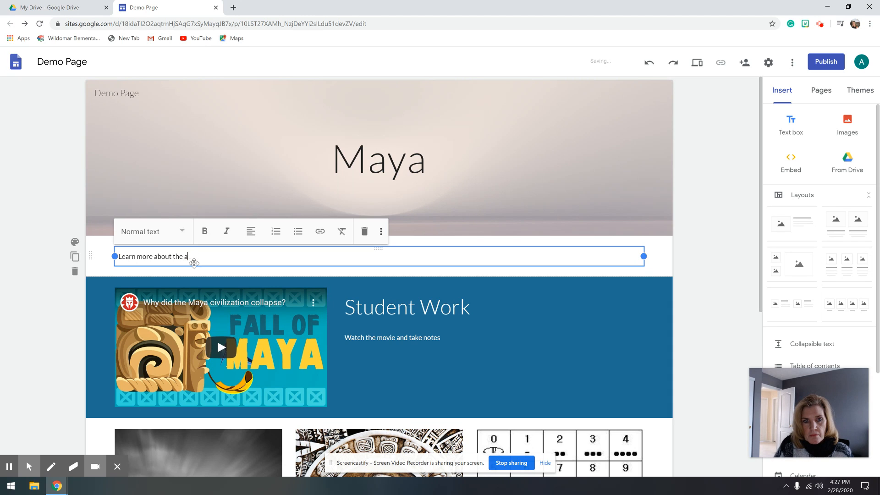
pyautogui.write('mMaya')
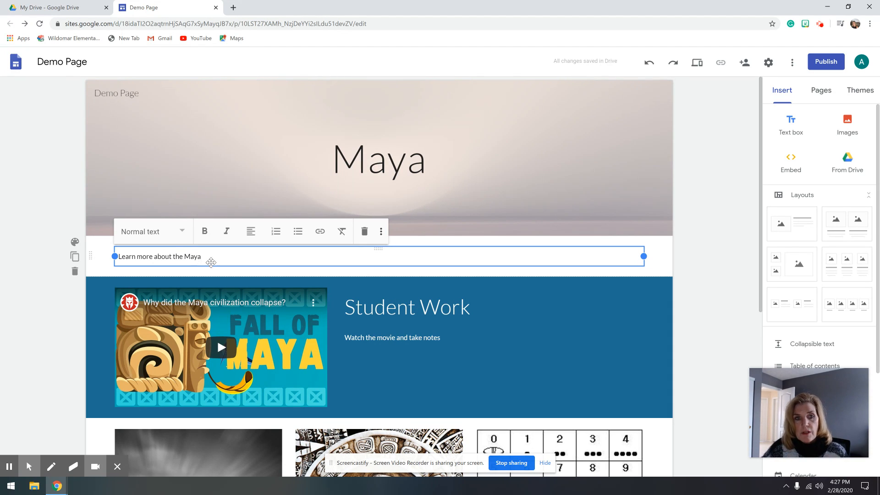
# - Center the "Learn more about the Maya" line and format it with the Title style
pyautogui.click(251, 234)
pyautogui.click(251, 256)
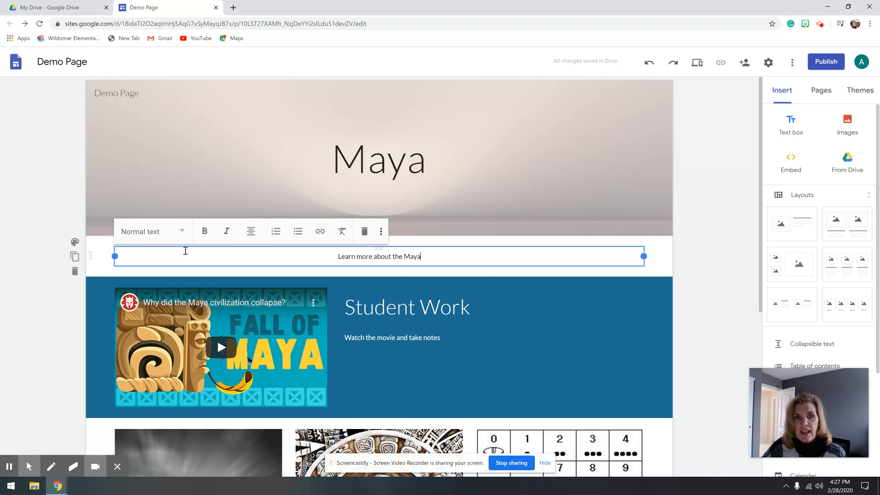
pyautogui.click(156, 235)
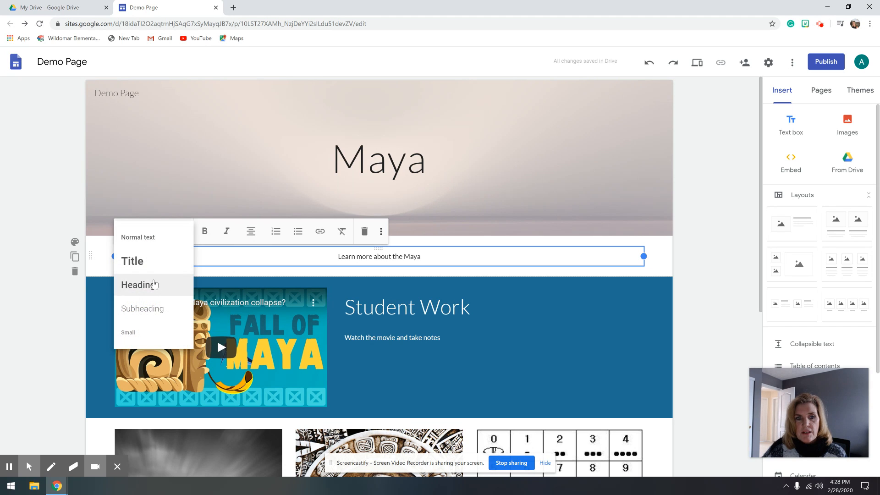
pyautogui.click(151, 308)
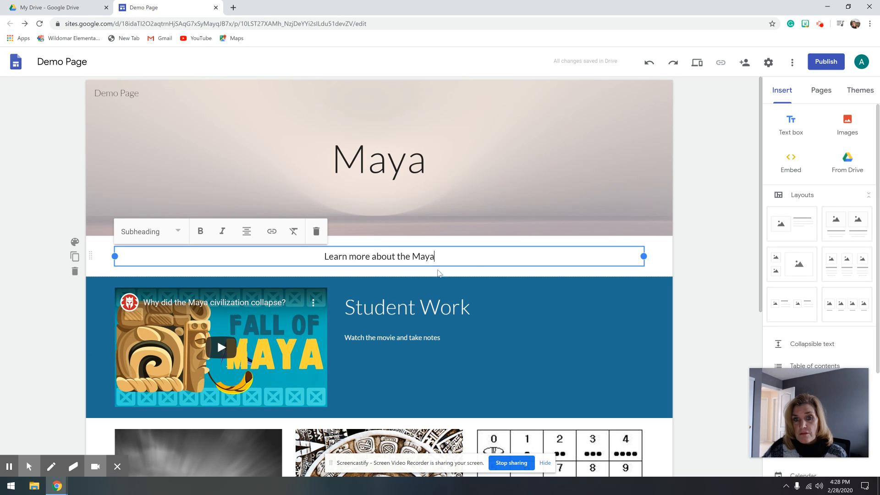
pyautogui.click(150, 232)
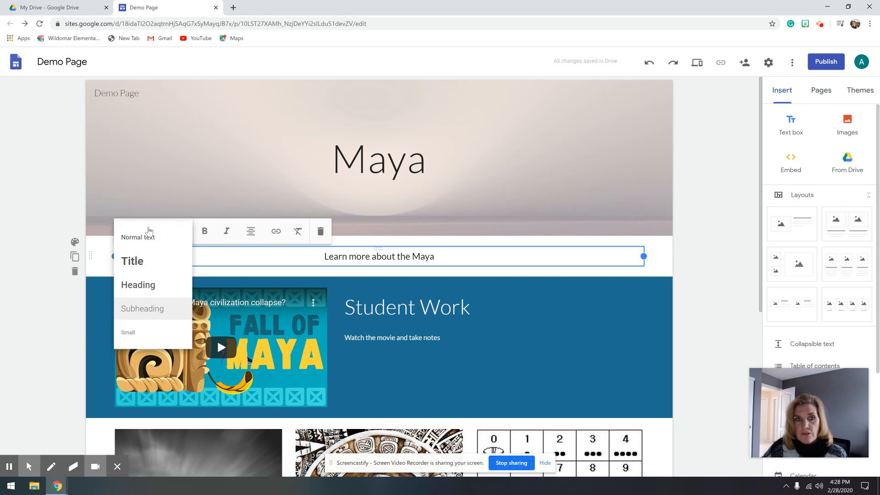
pyautogui.click(137, 262)
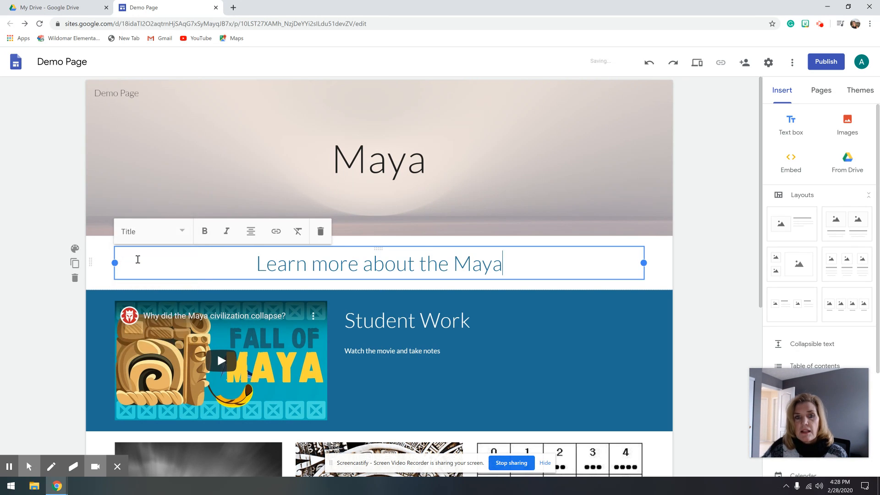
# - Compare the Emphasis 1 and Regular backgrounds on the "Learn more about the Maya" section and settle on Emphasis 1
pyautogui.click(75, 249)
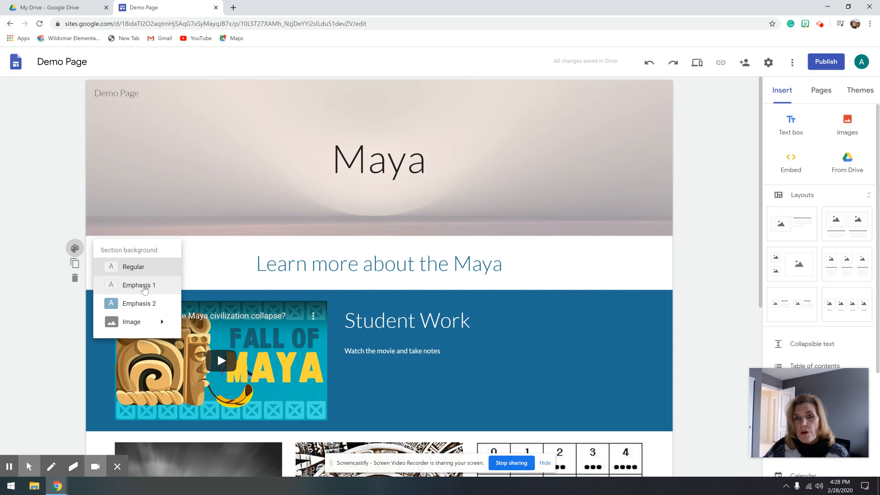
pyautogui.click(144, 286)
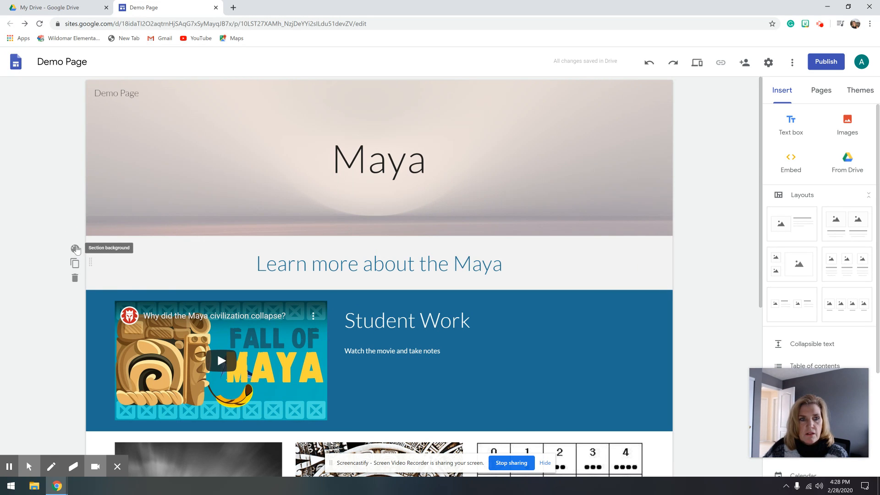
pyautogui.click(75, 249)
pyautogui.click(128, 267)
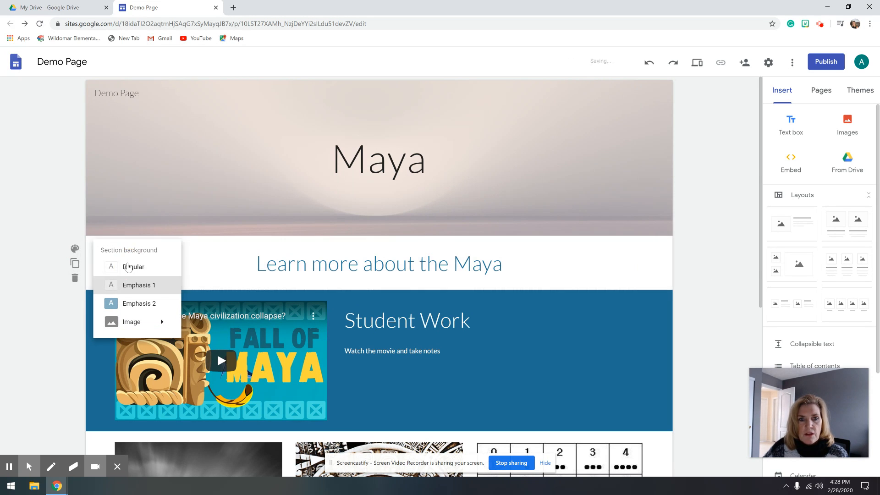
pyautogui.click(75, 249)
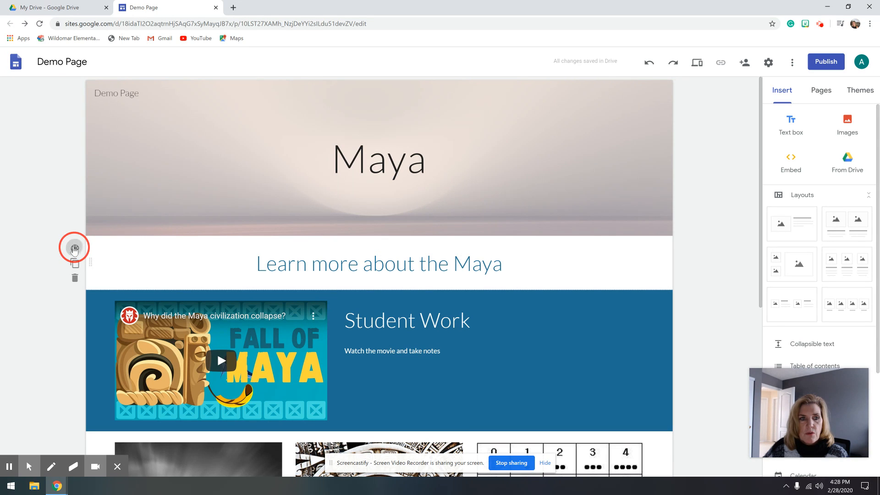
pyautogui.click(124, 288)
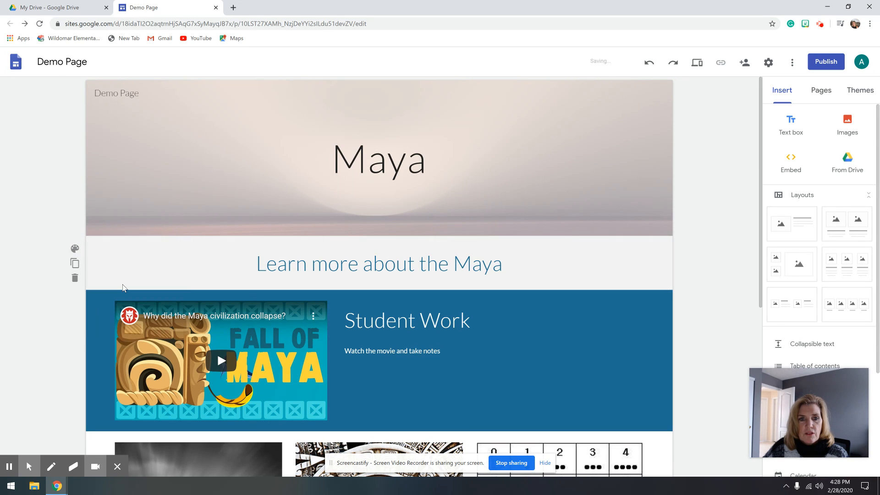
# - Review the page and publish the site to the web with the address "demo-pagelm"
pyautogui.scroll(-1, 496, 364)
pyautogui.scroll(-2, 495, 364)
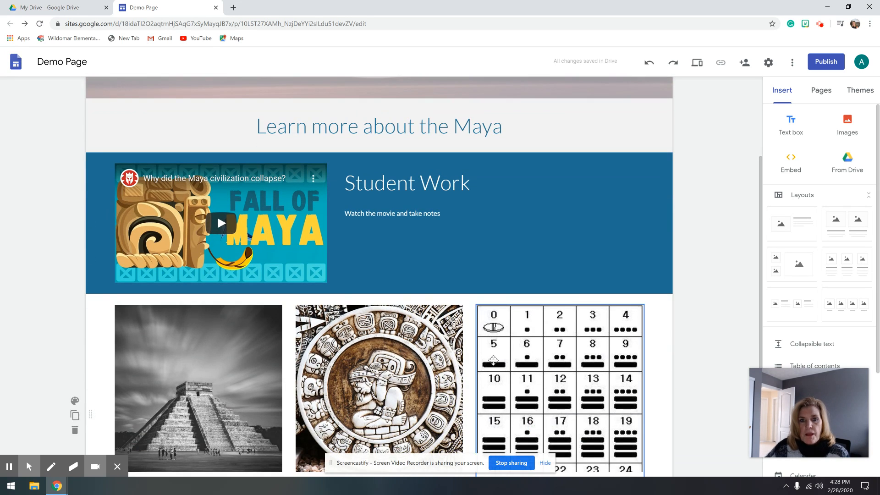
pyautogui.scroll(-3, 280, 349)
pyautogui.scroll(5, 279, 349)
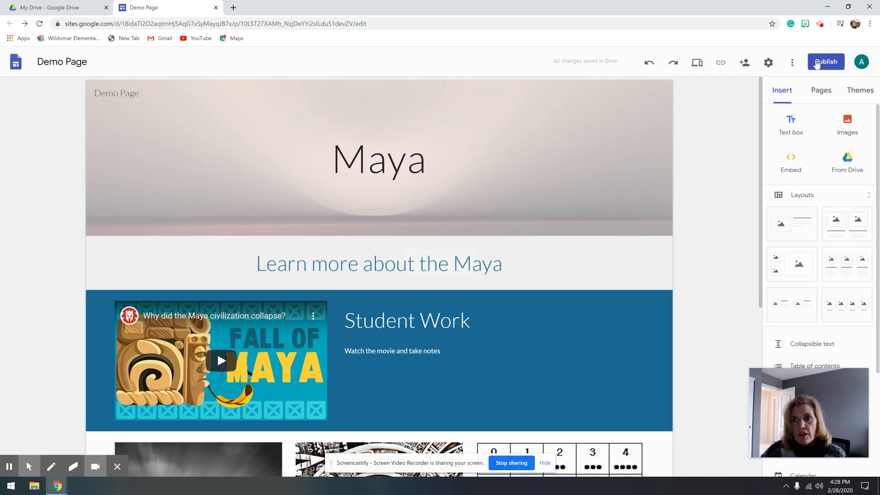
pyautogui.click(817, 63)
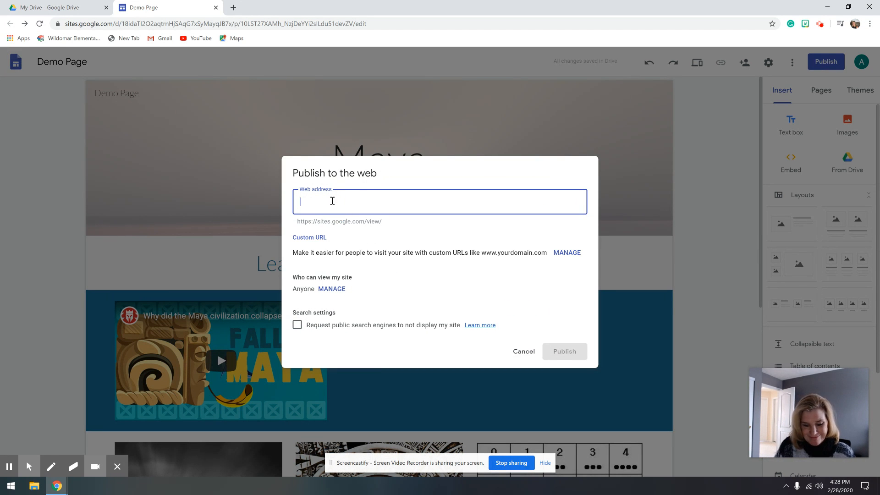
pyautogui.write('demo')
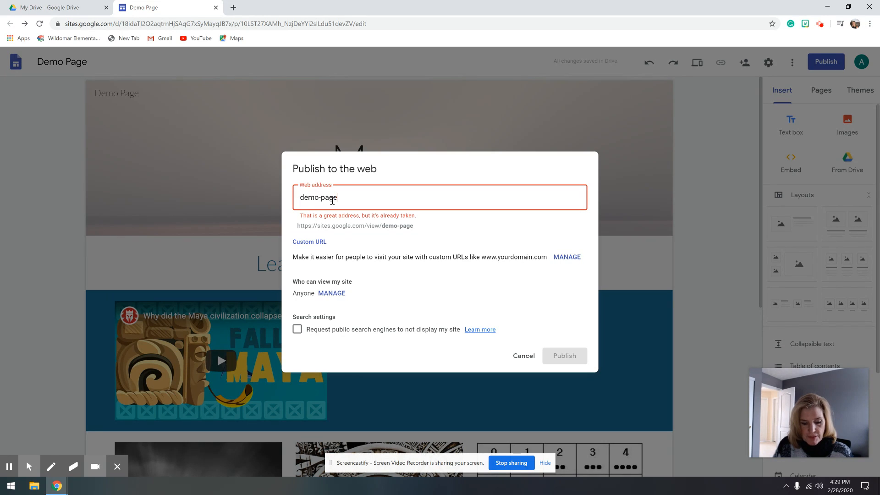
pyautogui.write('-page')
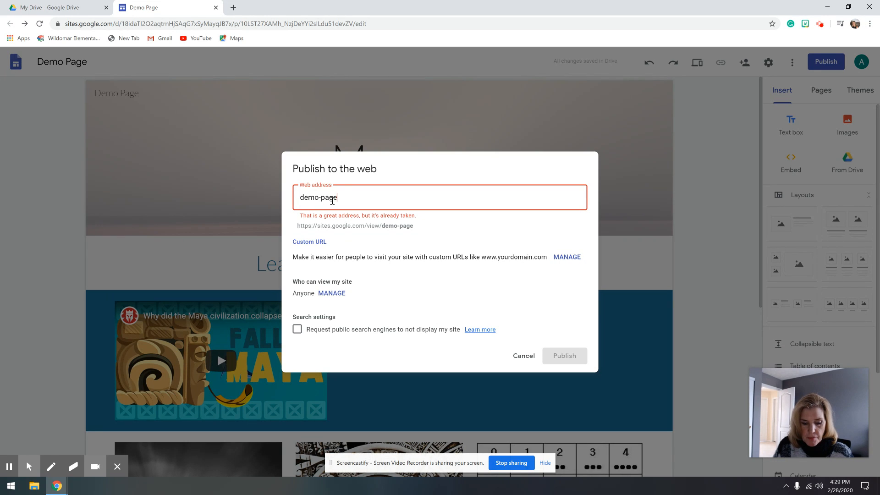
pyautogui.write('lm')
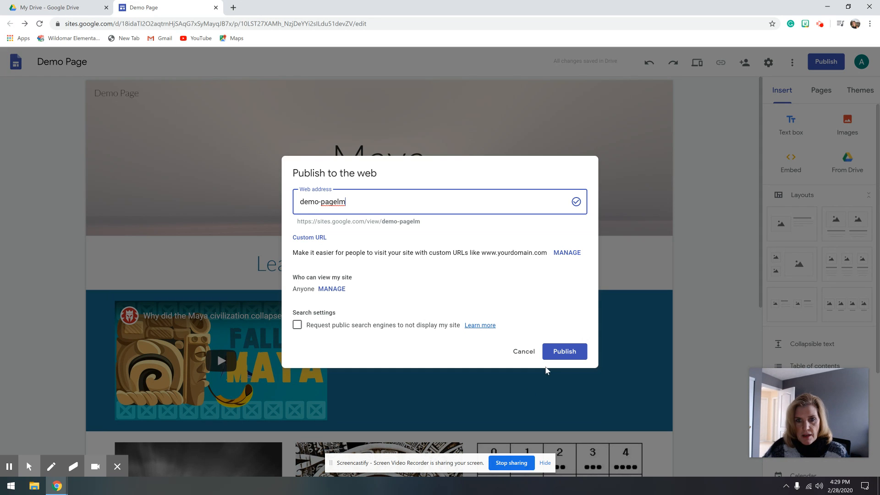
pyautogui.click(555, 353)
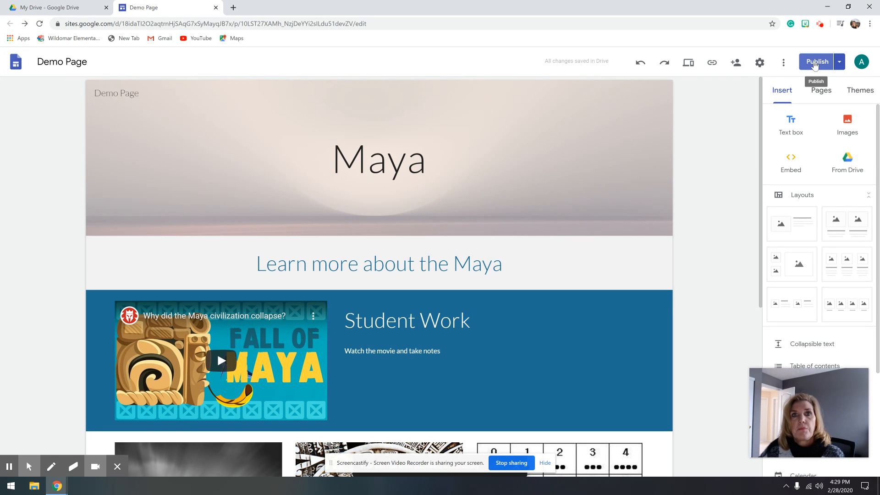
# - Open the published site and look through its sections down to the Maya images
pyautogui.click(840, 65)
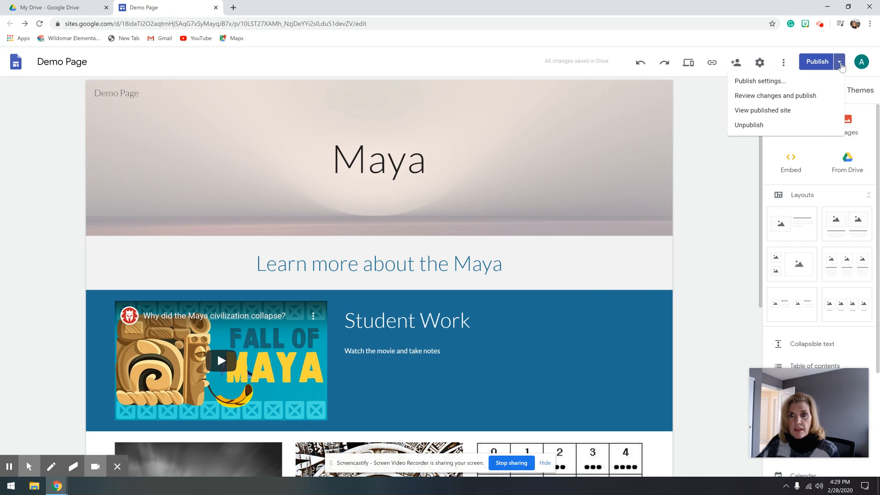
pyautogui.click(841, 65)
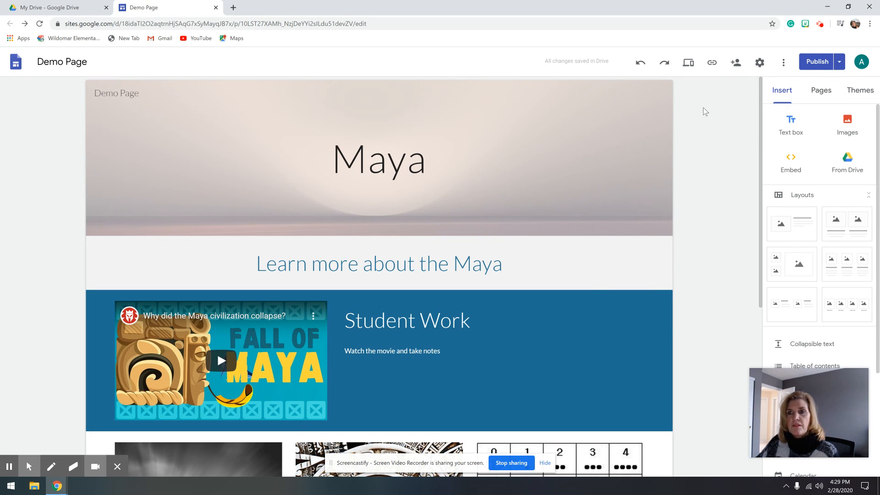
pyautogui.click(840, 65)
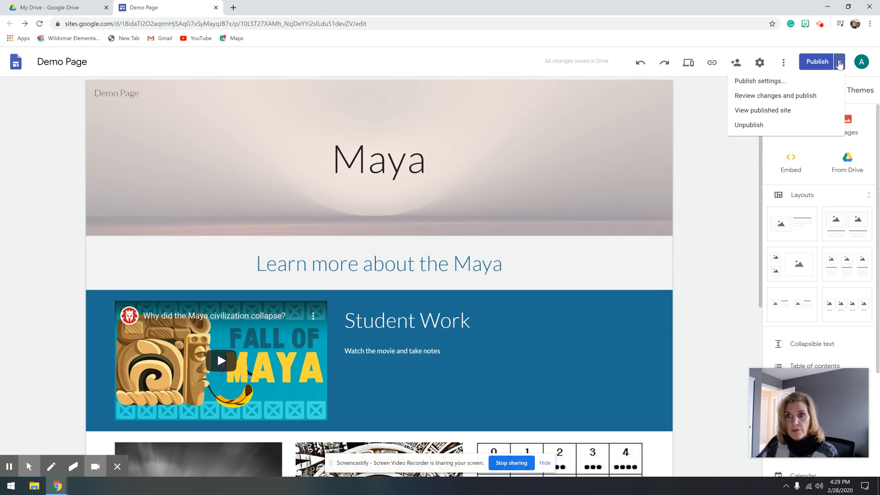
pyautogui.click(788, 114)
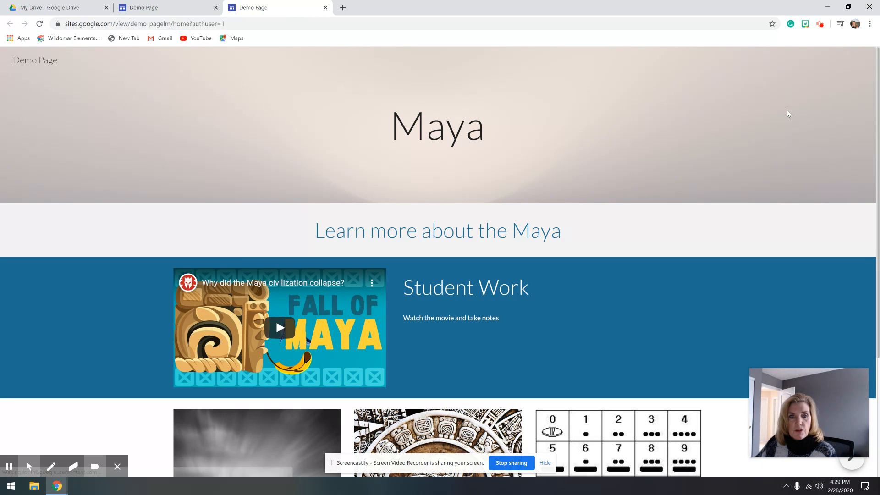
pyautogui.scroll(-4, 665, 96)
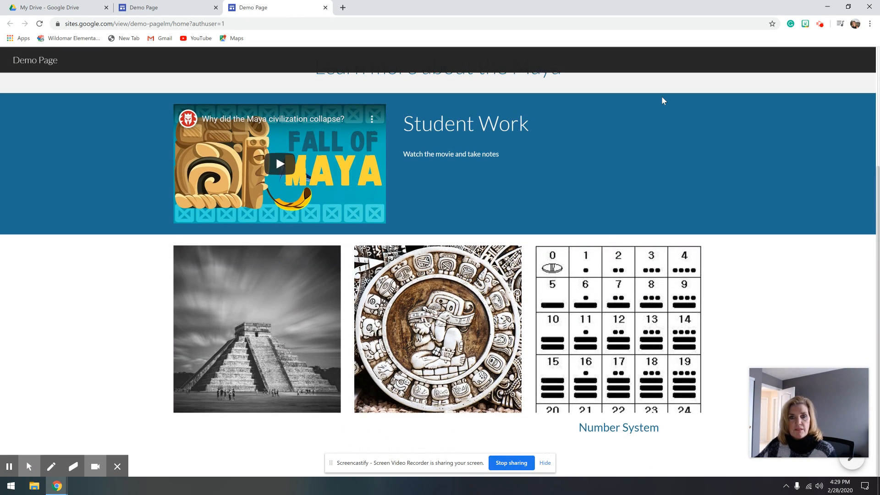
# - Return to the beginning of the published Maya page and switch back to the site editor
pyautogui.scroll(2, 661, 95)
pyautogui.scroll(2, 662, 98)
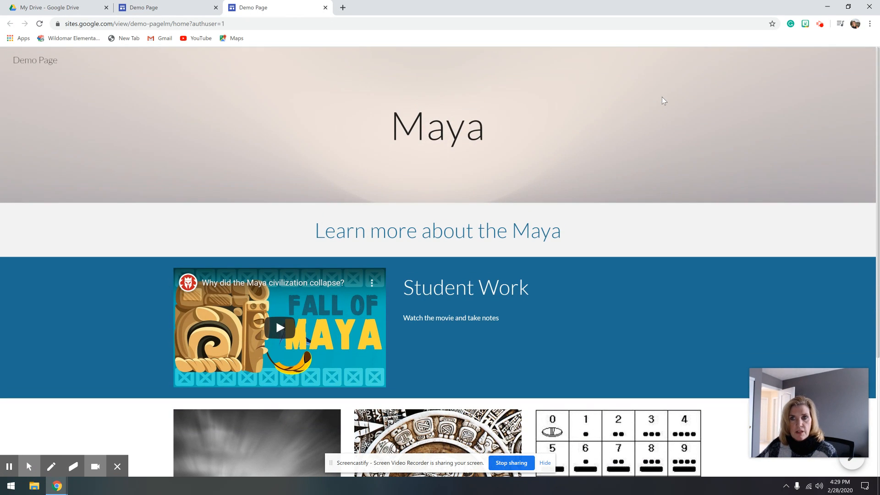
pyautogui.click(173, 7)
pyautogui.click(580, 407)
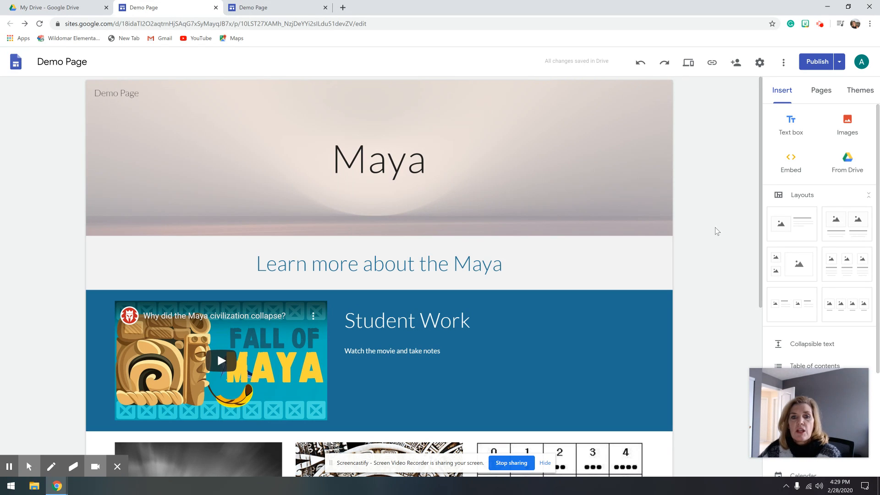
pyautogui.moveTo(547, 211)
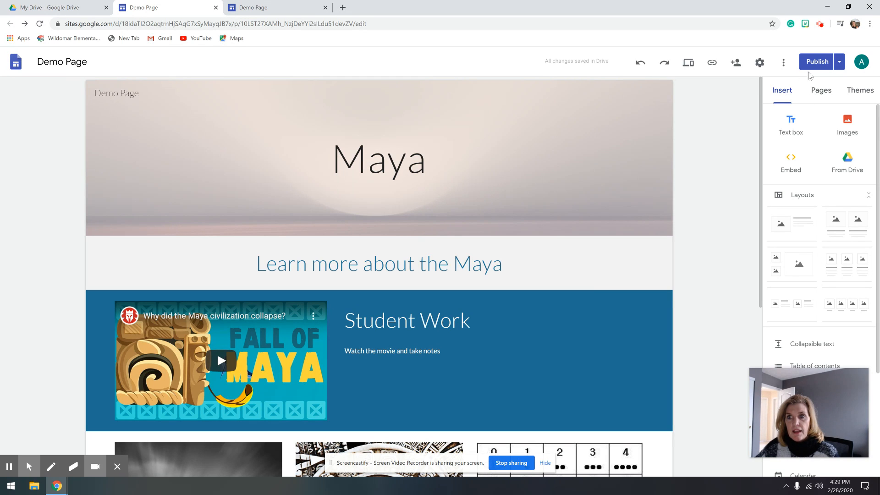
# - Add a new page named "Inca" to the site
pyautogui.click(824, 93)
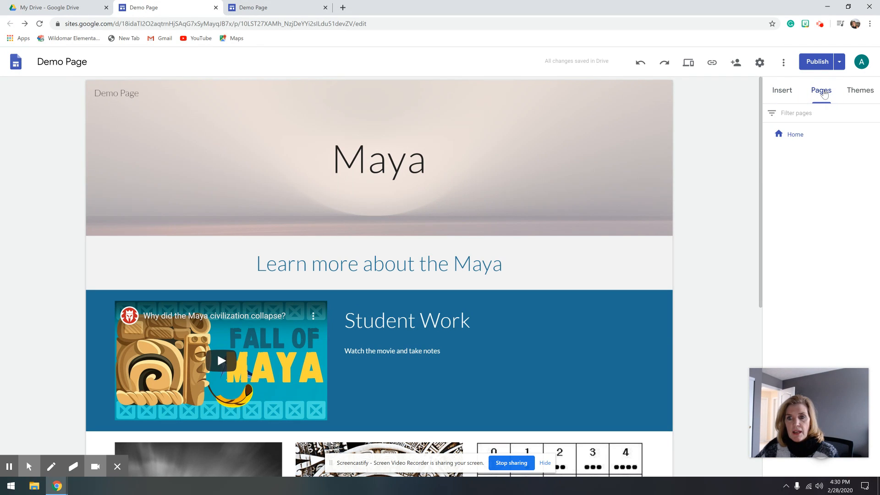
pyautogui.moveTo(846, 383)
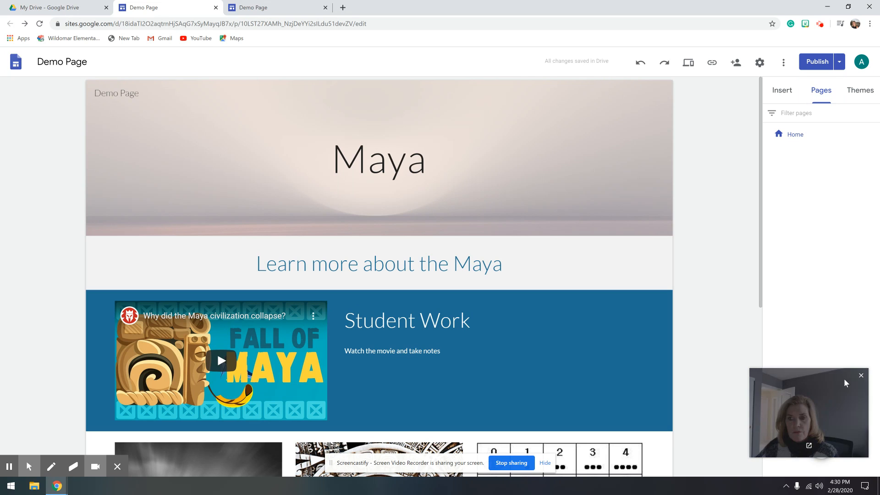
pyautogui.moveTo(835, 387); pyautogui.dragTo(764, 391)
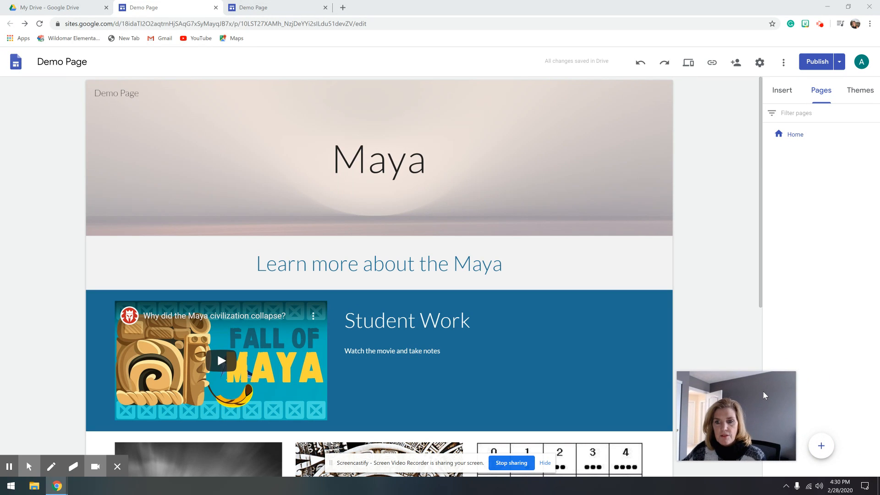
pyautogui.moveTo(822, 450)
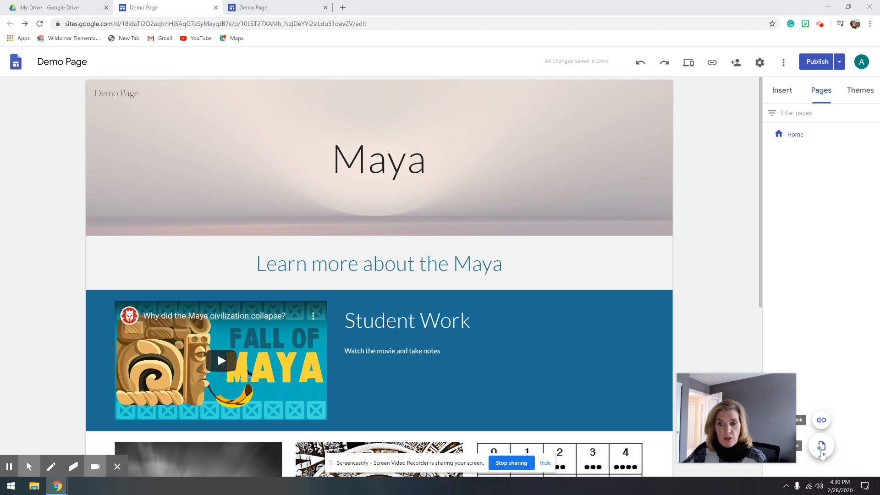
pyautogui.click(822, 447)
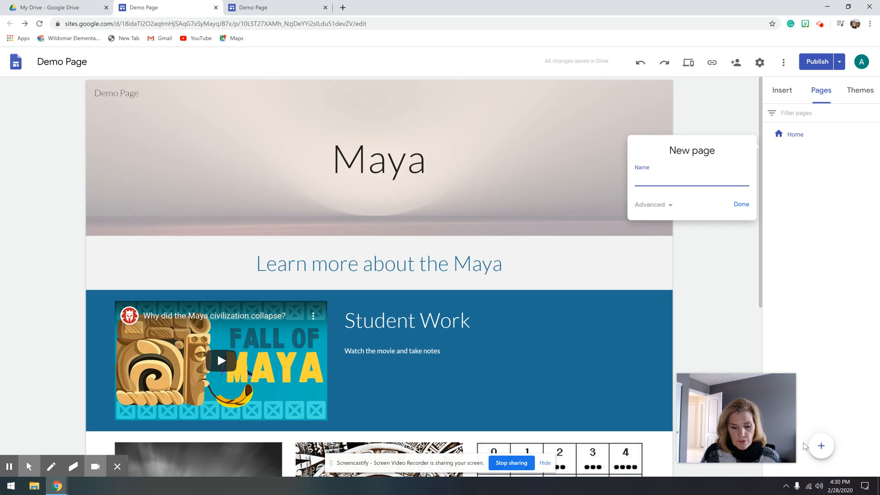
pyautogui.write('Ica')
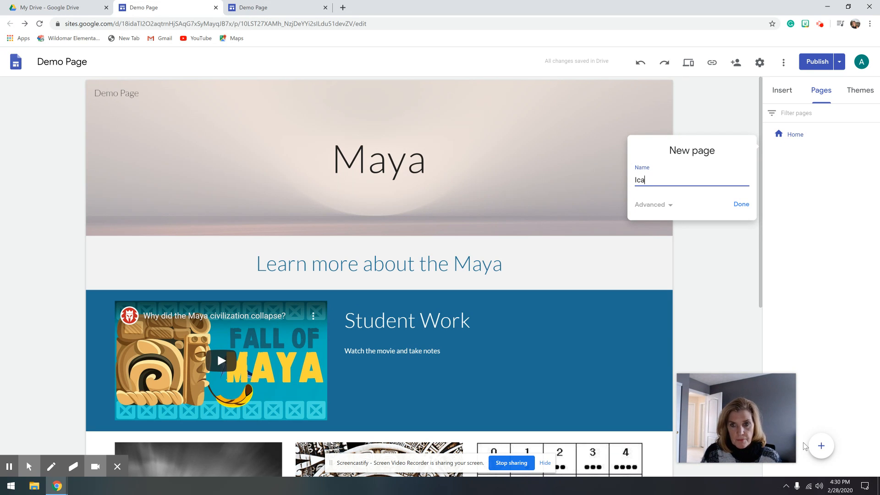
pyautogui.press('BackSpace')
pyautogui.press('BackSpace')
pyautogui.press('BackSpace')
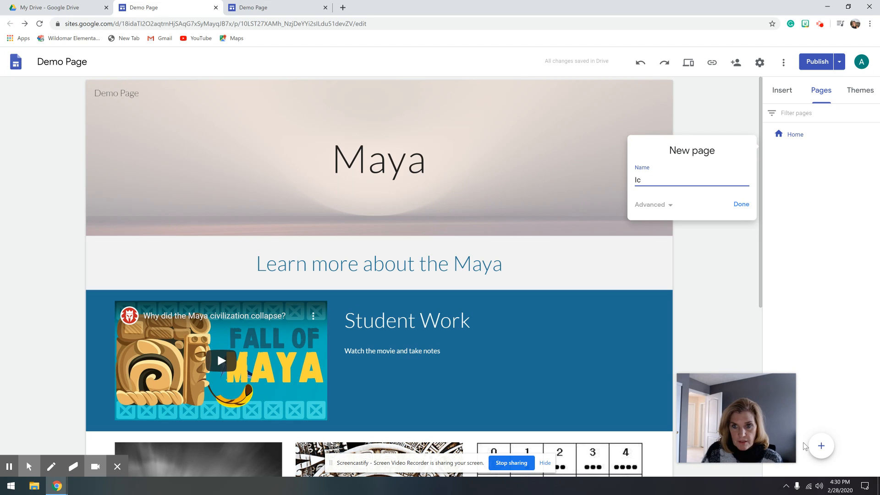
pyautogui.write('Inca')
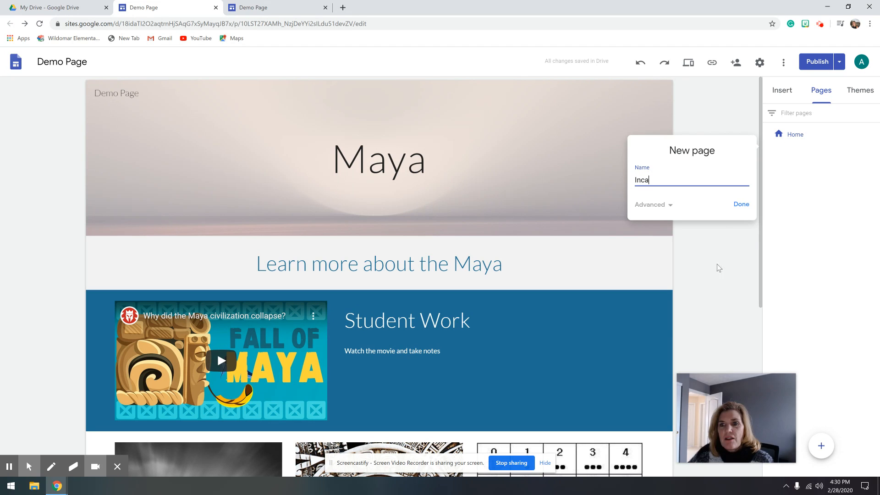
pyautogui.click(741, 205)
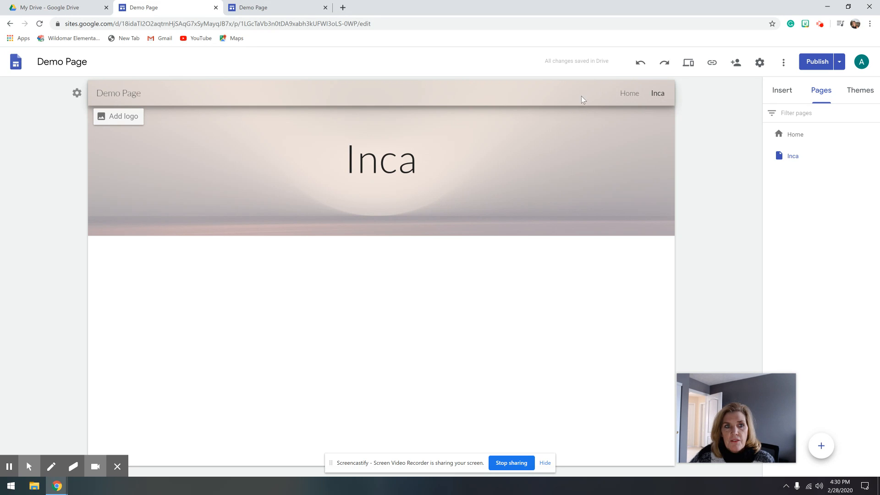
pyautogui.click(77, 95)
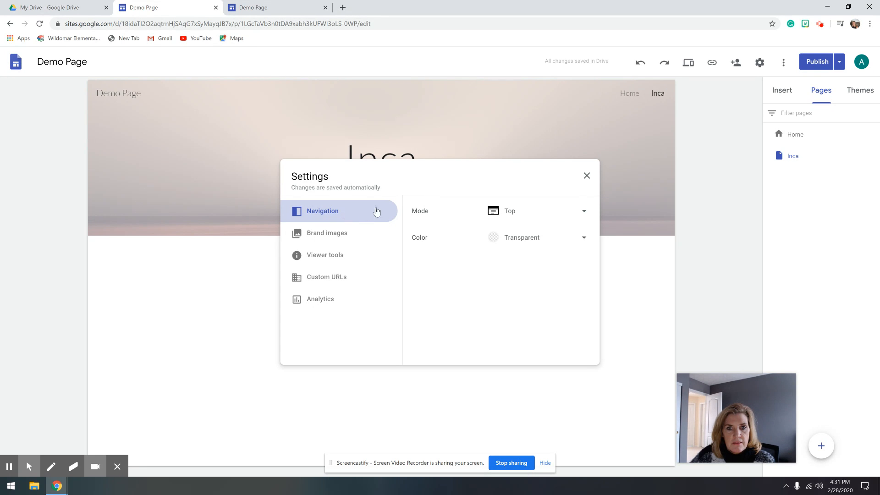
pyautogui.click(586, 177)
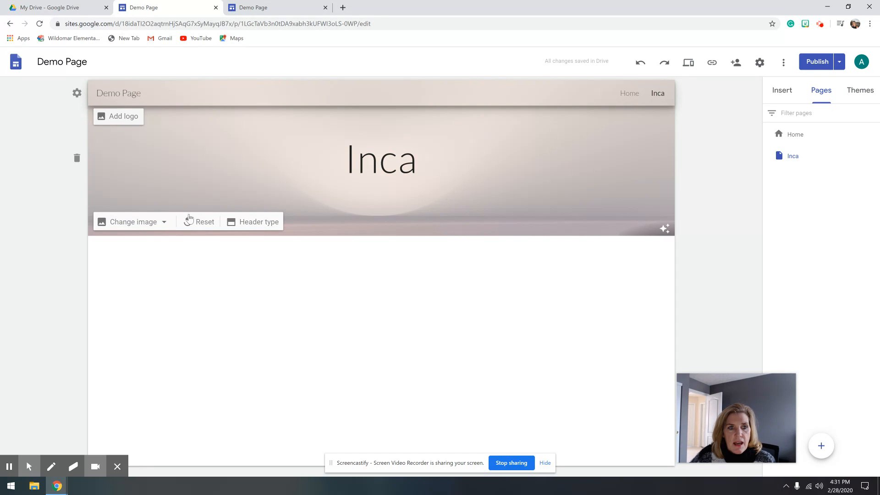
pyautogui.click(141, 225)
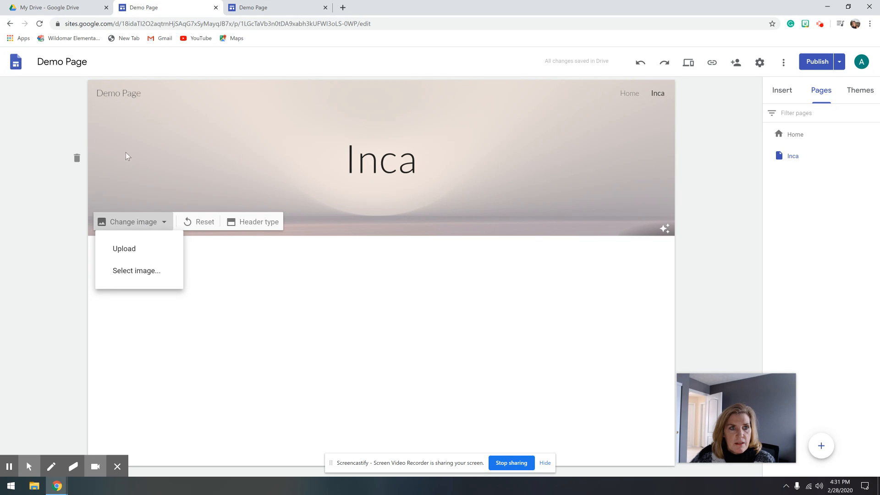
pyautogui.click(707, 204)
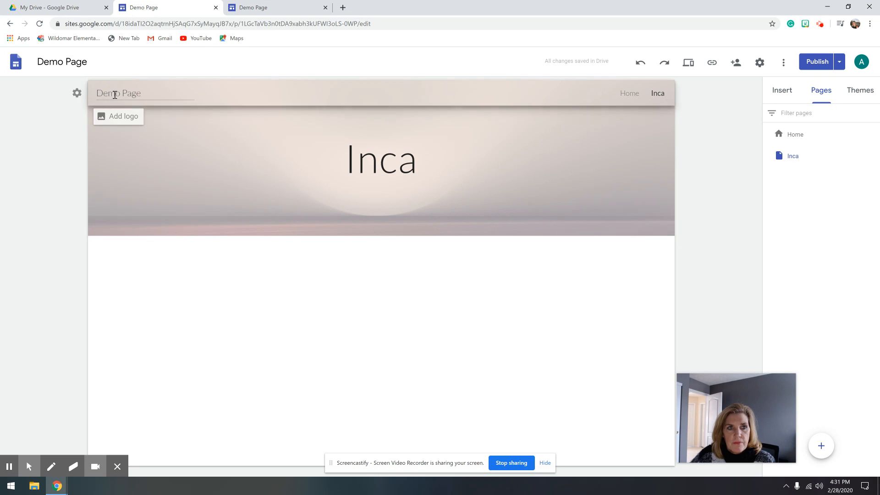
# - Open the Home page and set the site's navigation mode to Side
pyautogui.click(625, 94)
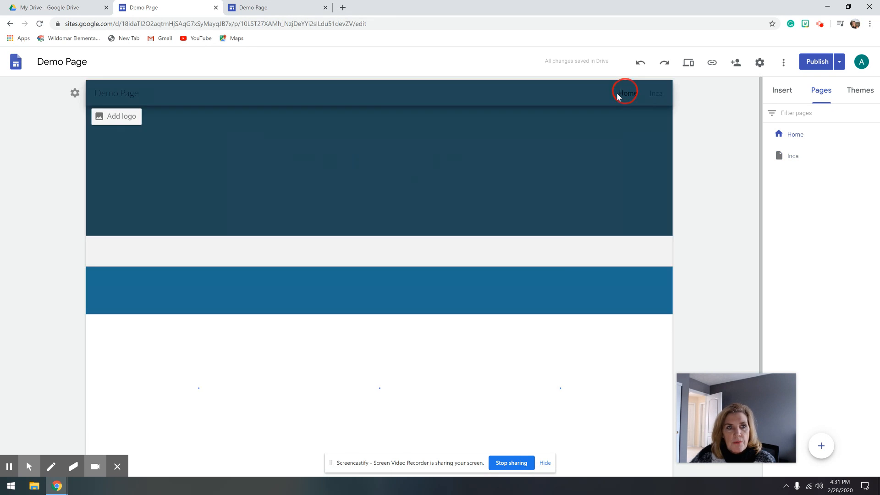
pyautogui.click(75, 93)
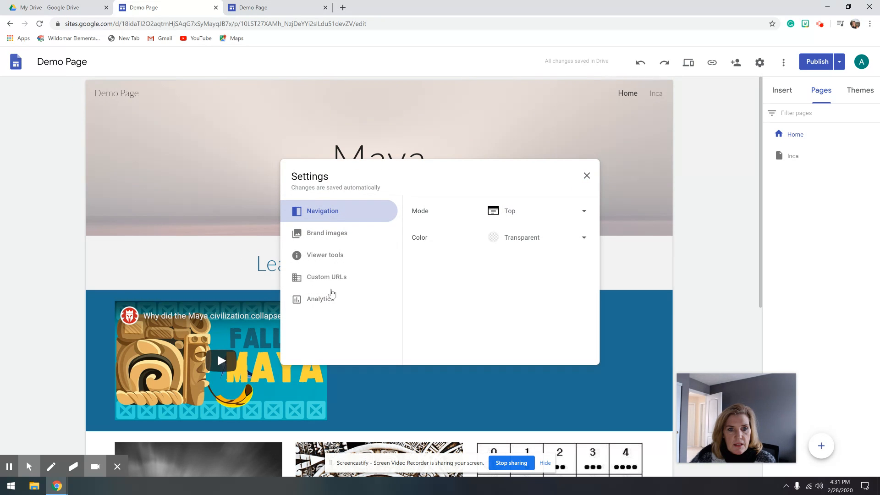
pyautogui.click(585, 211)
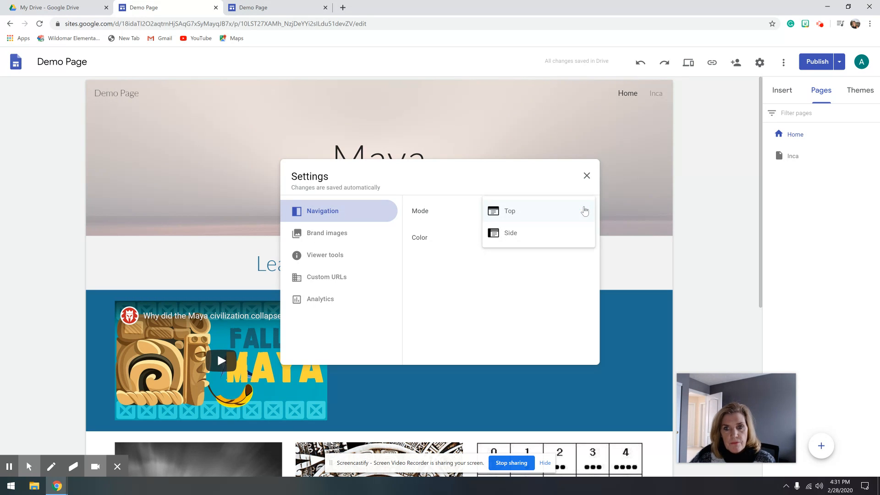
pyautogui.click(499, 234)
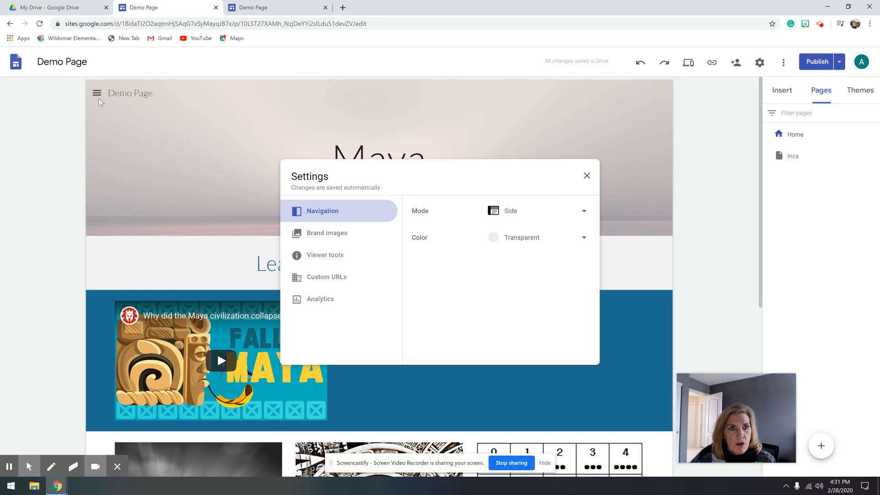
pyautogui.click(587, 177)
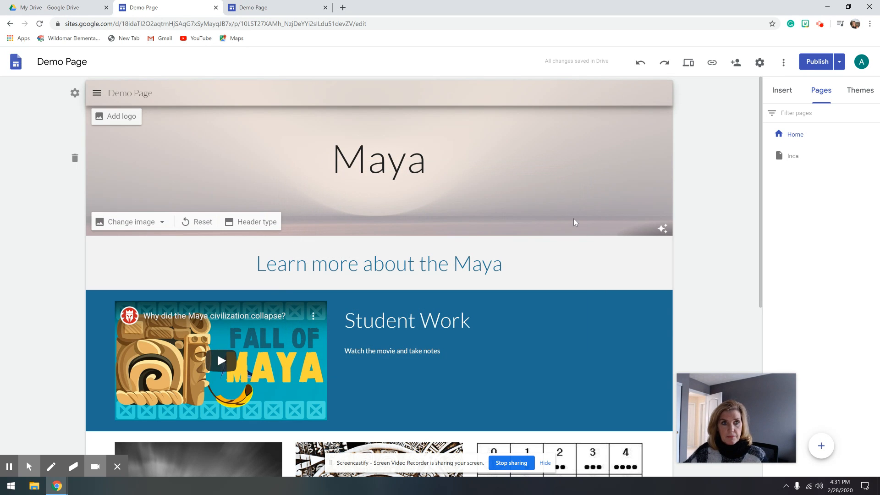
# - Open the Inca page and apply the Impression theme to the site
pyautogui.moveTo(266, 227)
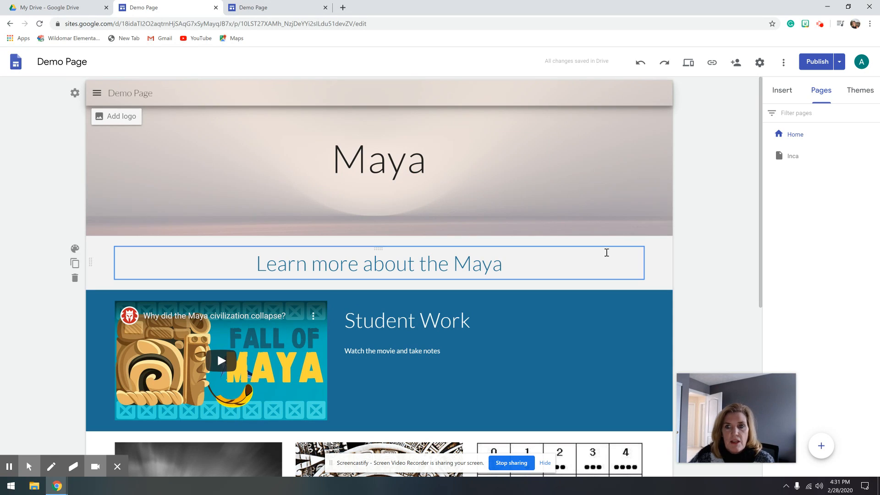
pyautogui.click(793, 157)
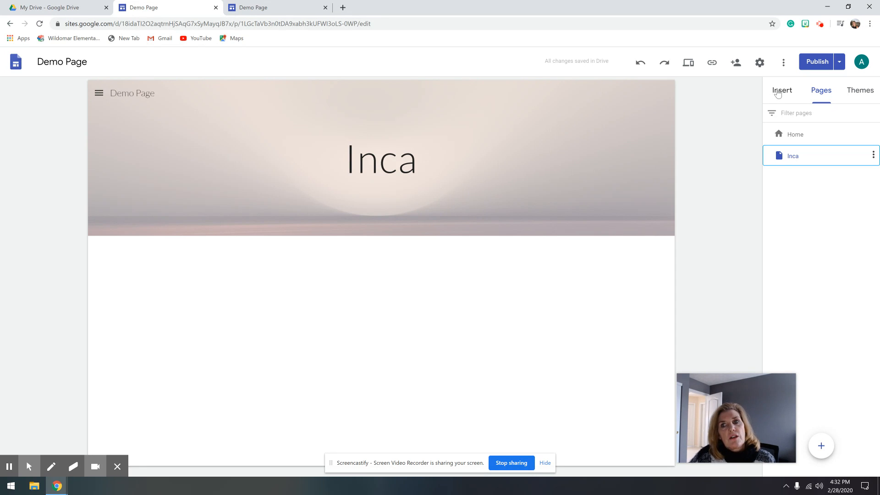
pyautogui.click(861, 94)
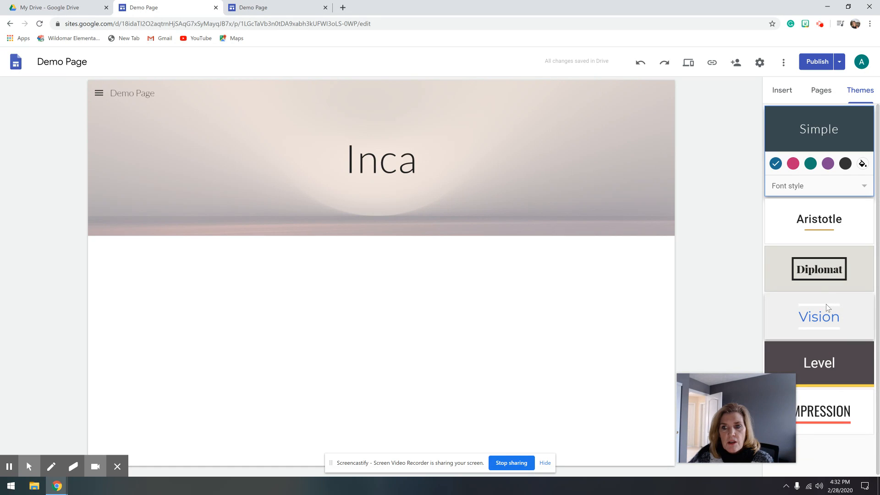
pyautogui.click(831, 415)
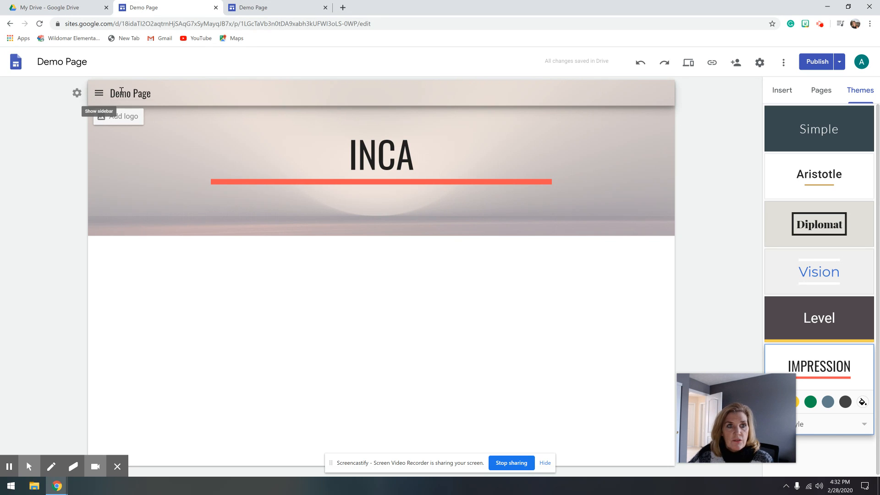
# - Go to the Home page through the site's side navigation and review the theme on its header, sections and images
pyautogui.click(98, 93)
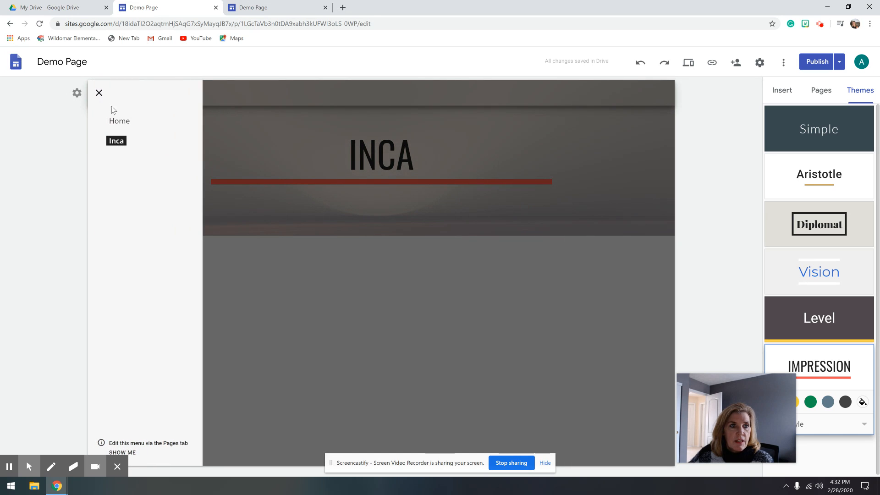
pyautogui.click(116, 120)
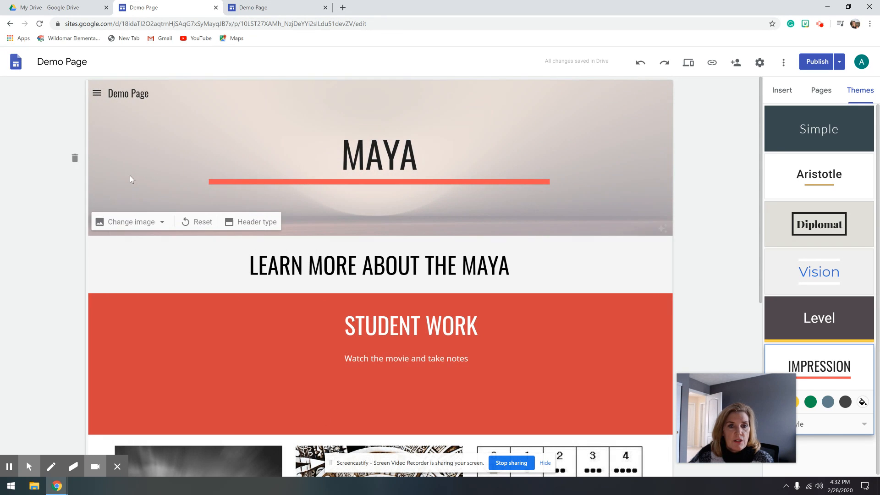
pyautogui.scroll(-3, 257, 225)
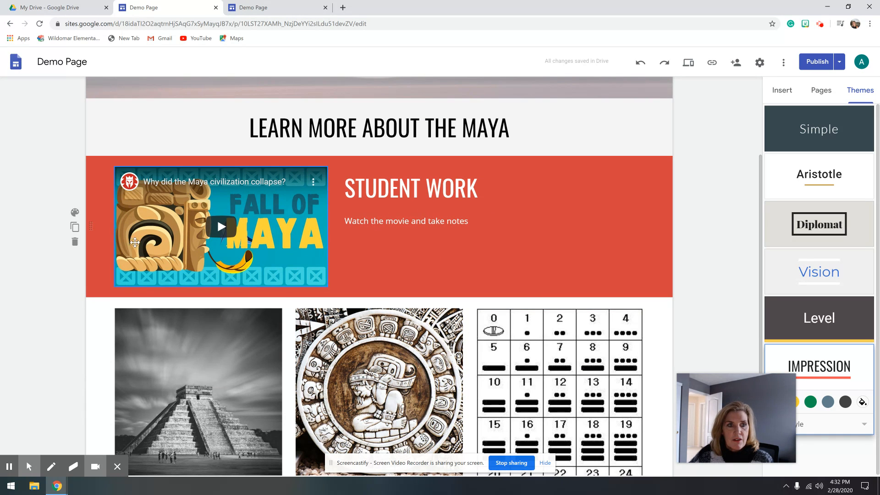
pyautogui.scroll(3, 131, 230)
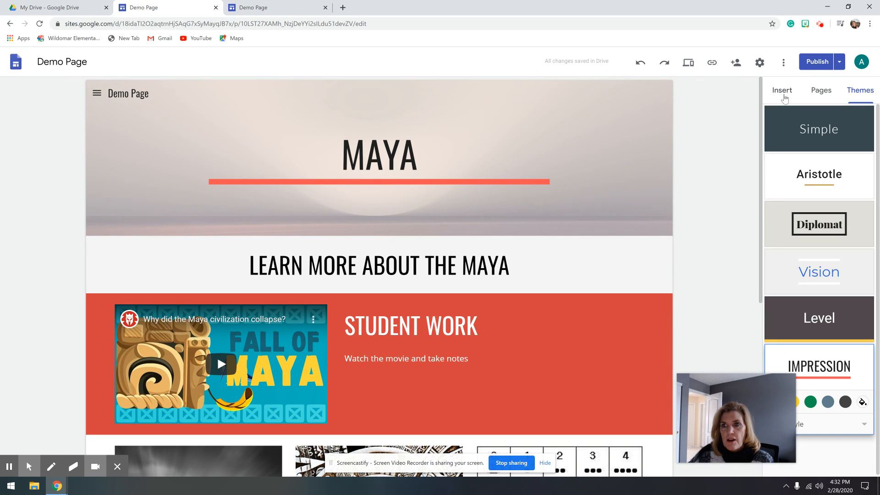
# - Return to the Inca page and look through the layouts and content elements available for insertion
pyautogui.click(821, 92)
pyautogui.click(793, 157)
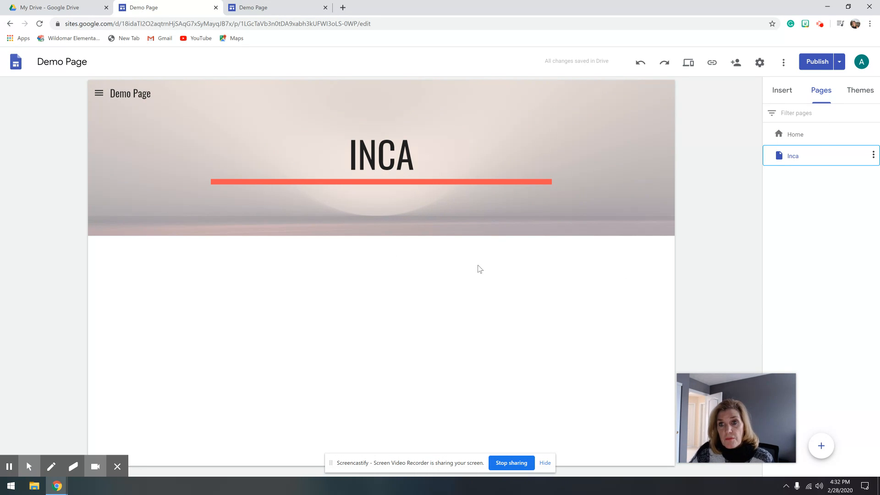
pyautogui.click(783, 93)
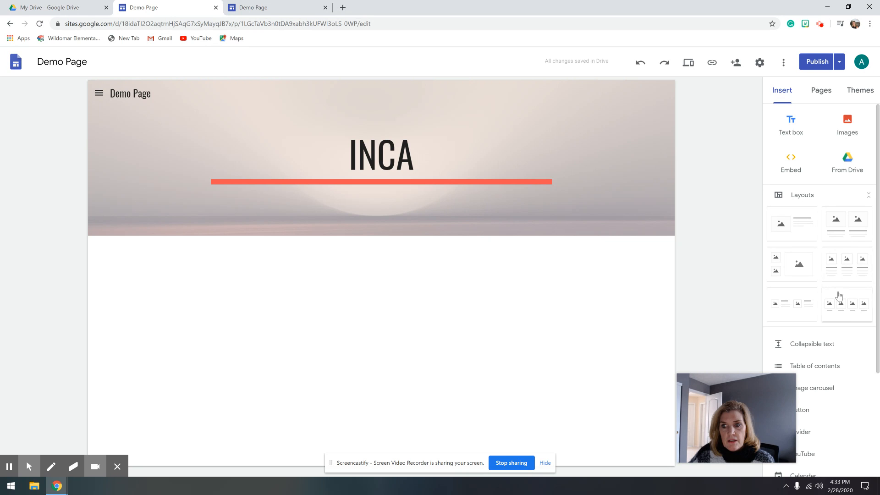
pyautogui.scroll(-2, 857, 353)
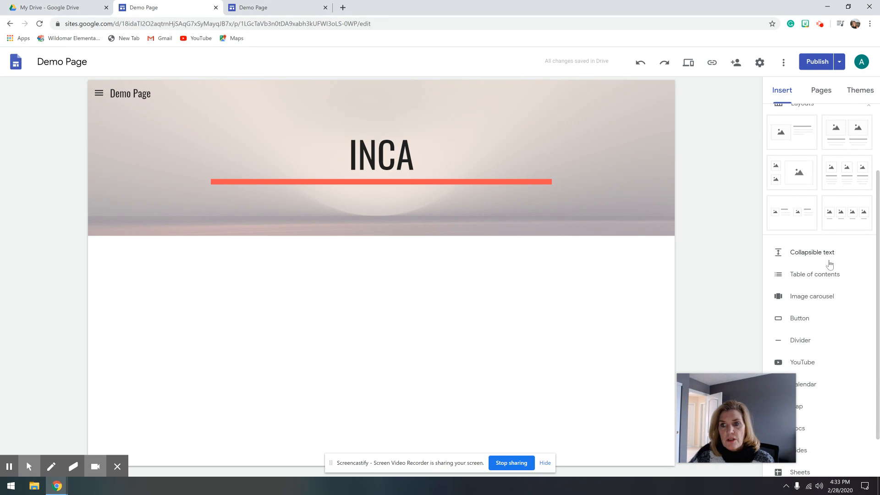
pyautogui.scroll(-1, 831, 264)
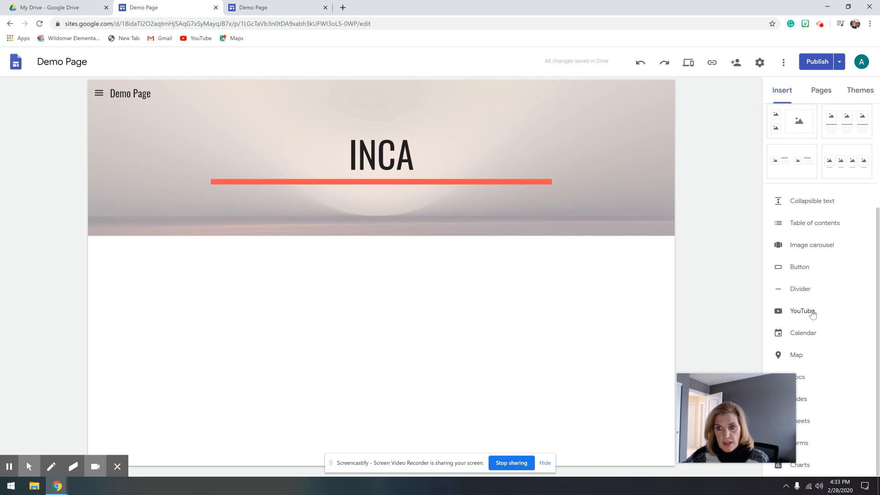
pyautogui.moveTo(775, 414)
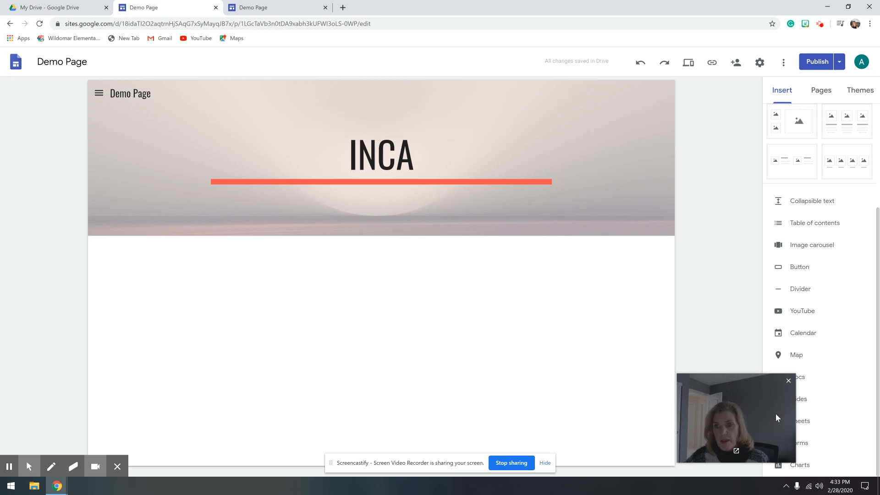
pyautogui.moveTo(778, 398); pyautogui.dragTo(745, 399)
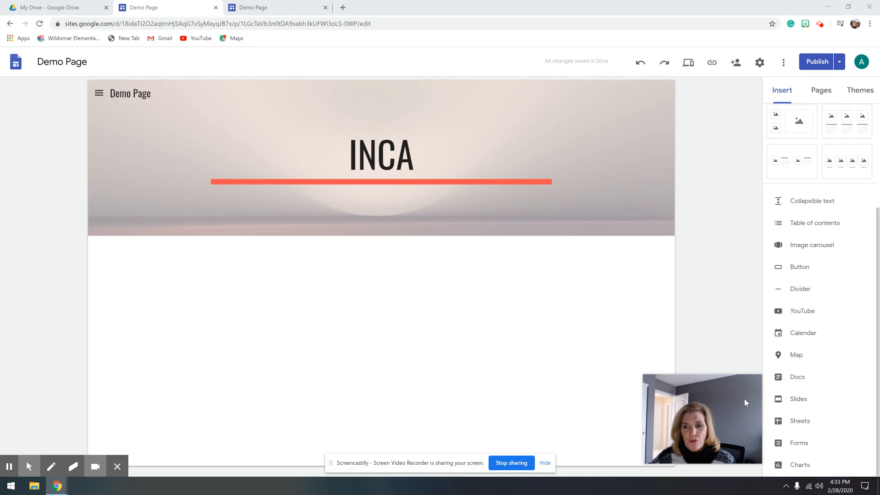
# - Switch to the window with the published class site and review its home page from the header to the Additional Site links
pyautogui.moveTo(745, 398); pyautogui.dragTo(794, 392)
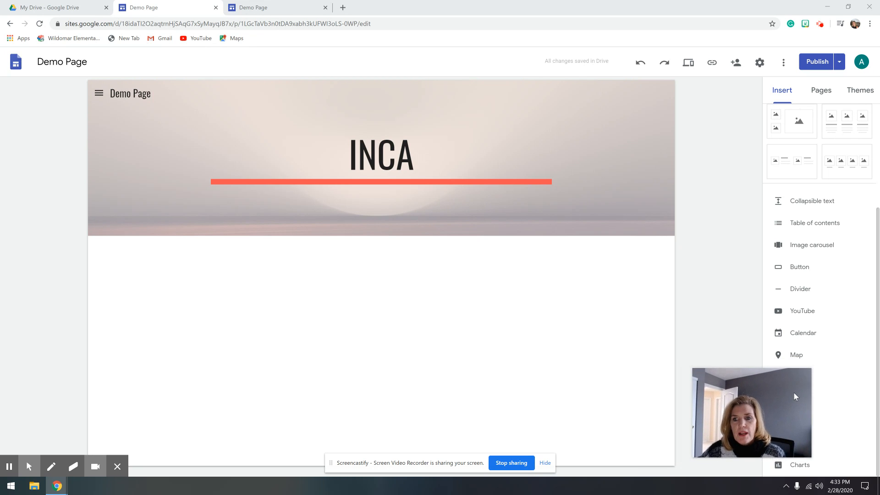
pyautogui.click(71, 12)
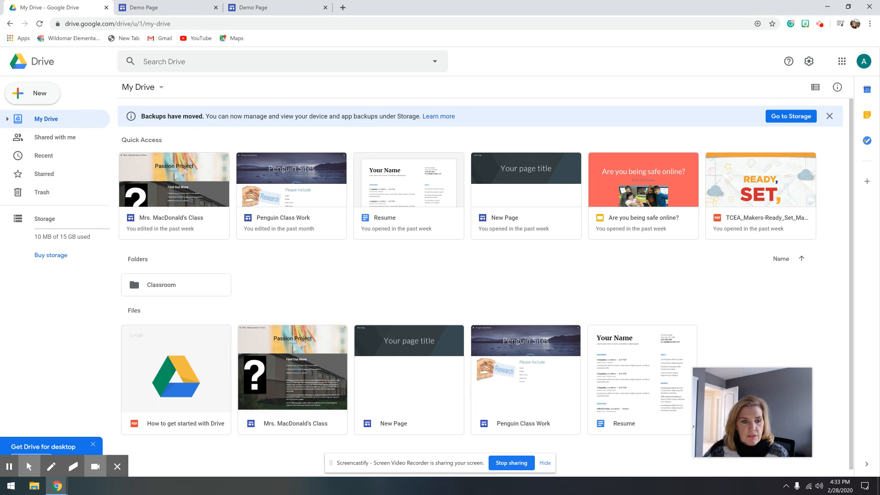
pyautogui.moveTo(58, 486)
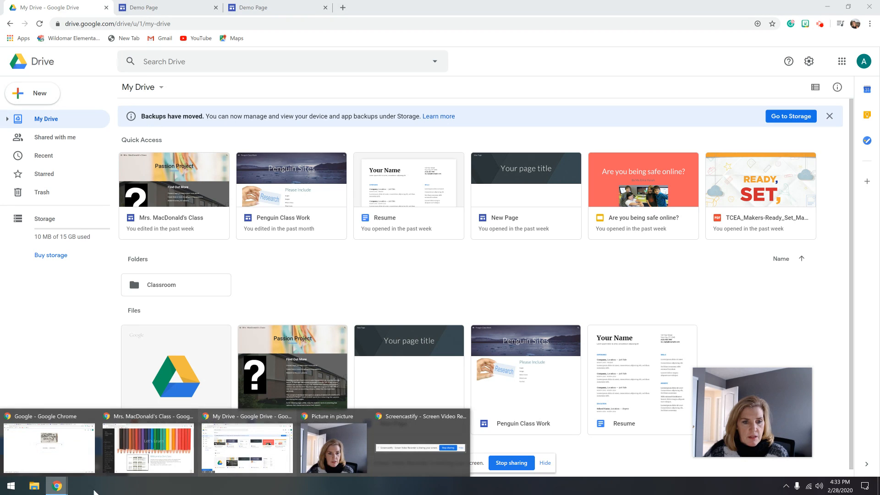
pyautogui.click(140, 471)
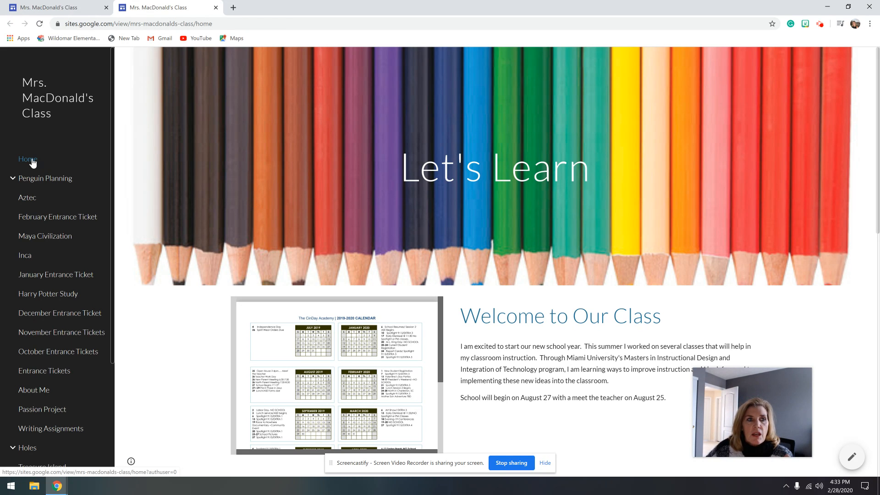
pyautogui.scroll(-3, 252, 232)
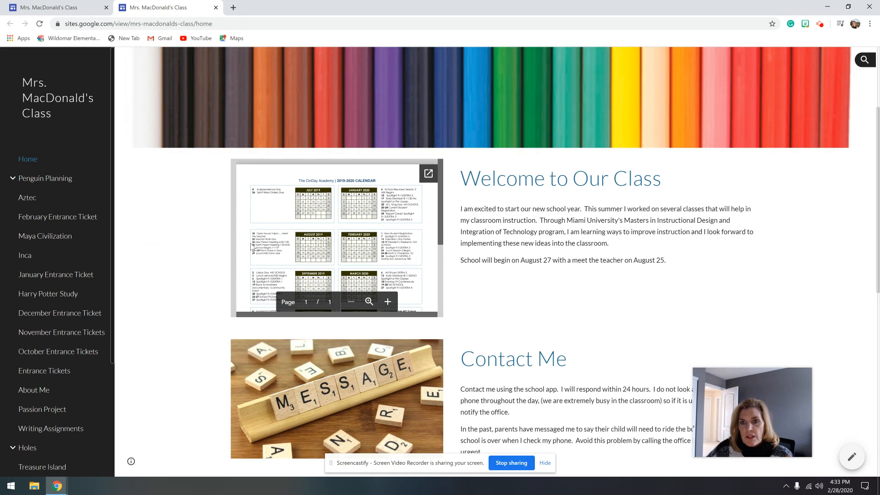
pyautogui.scroll(-4, 472, 228)
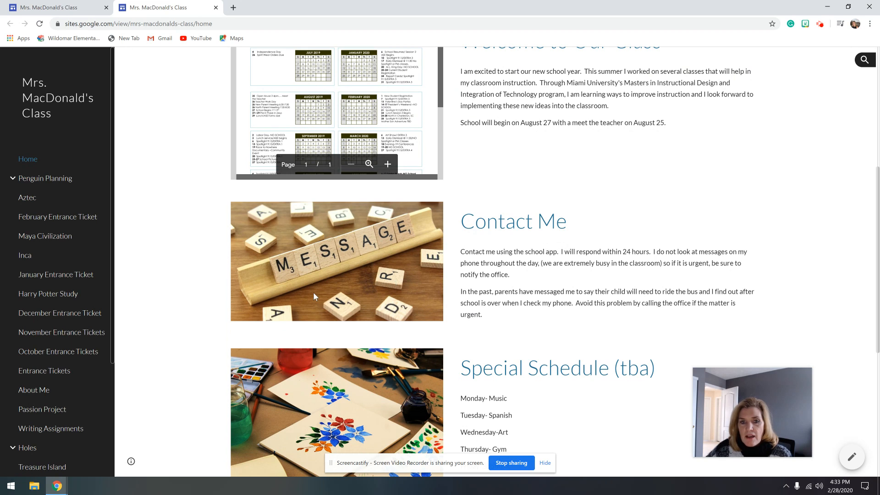
pyautogui.scroll(-1, 314, 293)
pyautogui.scroll(-4, 599, 311)
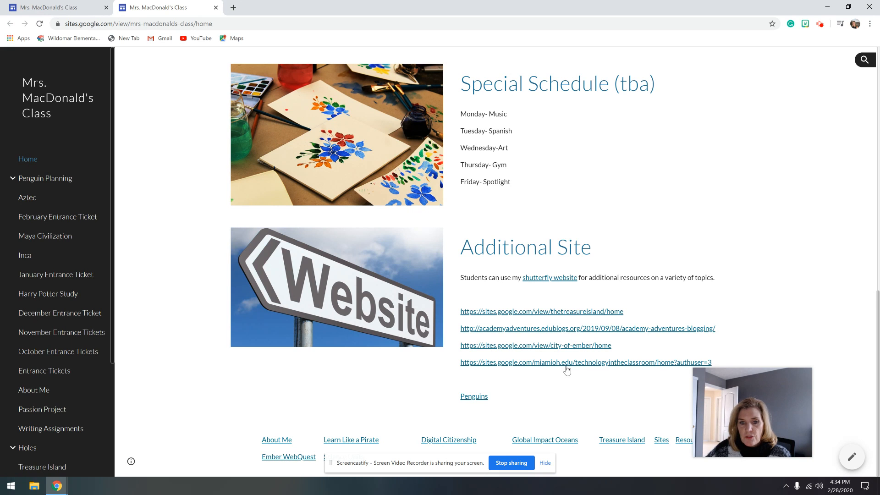
pyautogui.scroll(7, 387, 348)
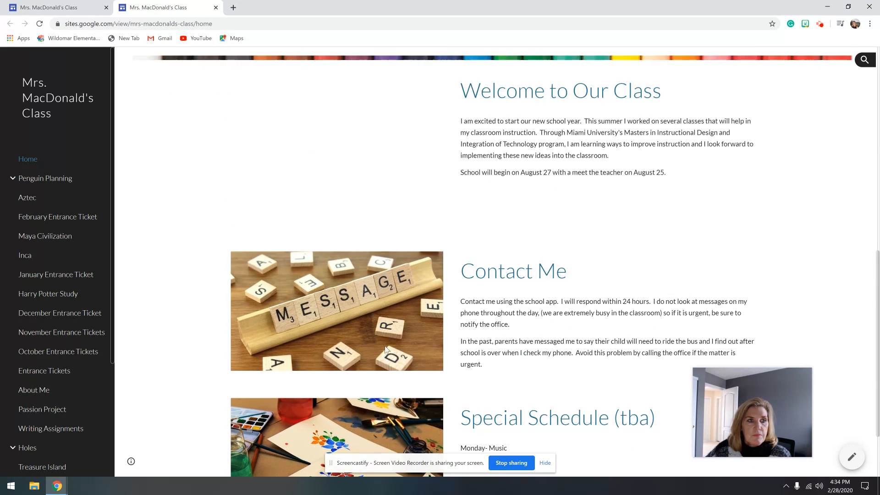
pyautogui.scroll(2, 386, 348)
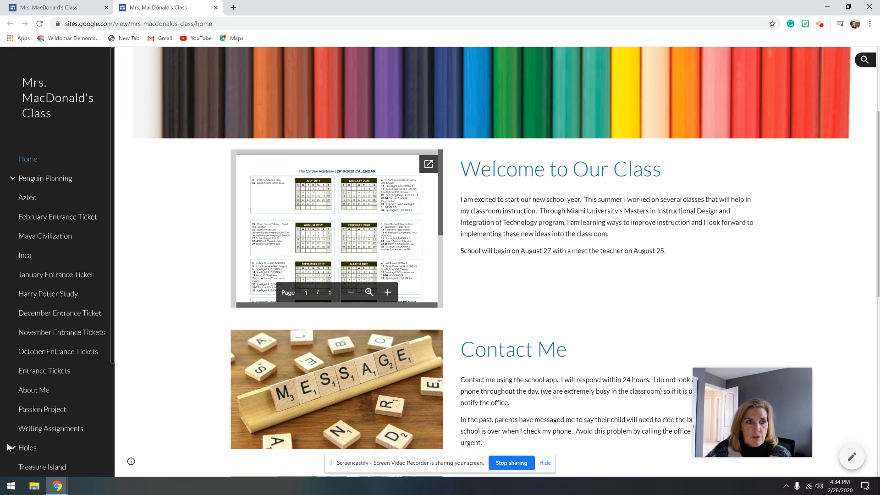
# - Open Penguin Planning and its Penguin Student-Made Green Screen Videos subpage, and look over the student video grid
pyautogui.click(39, 183)
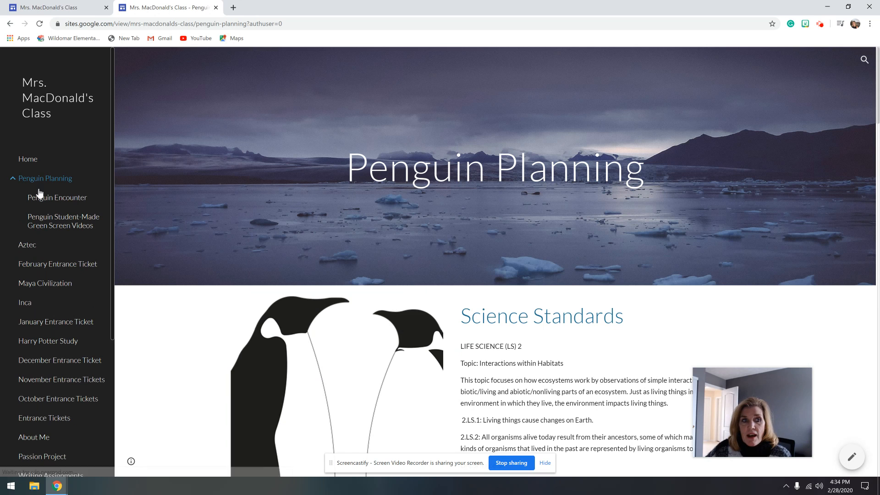
pyautogui.click(55, 218)
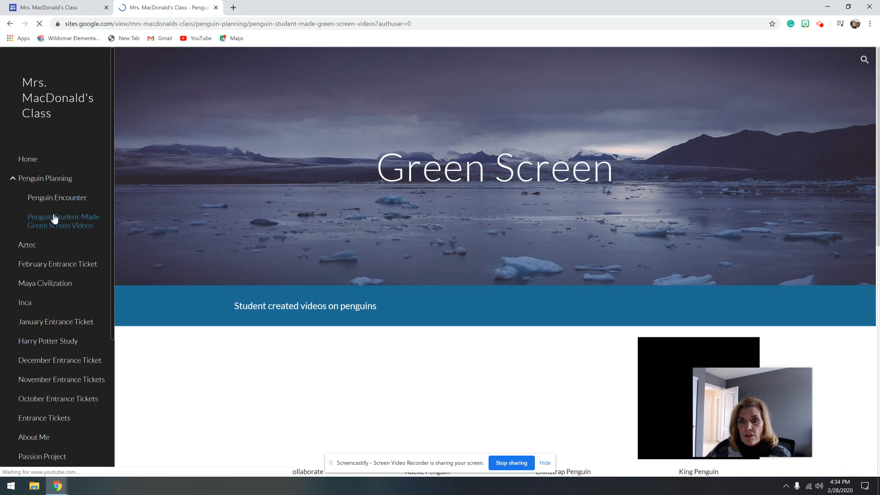
pyautogui.scroll(-4, 267, 247)
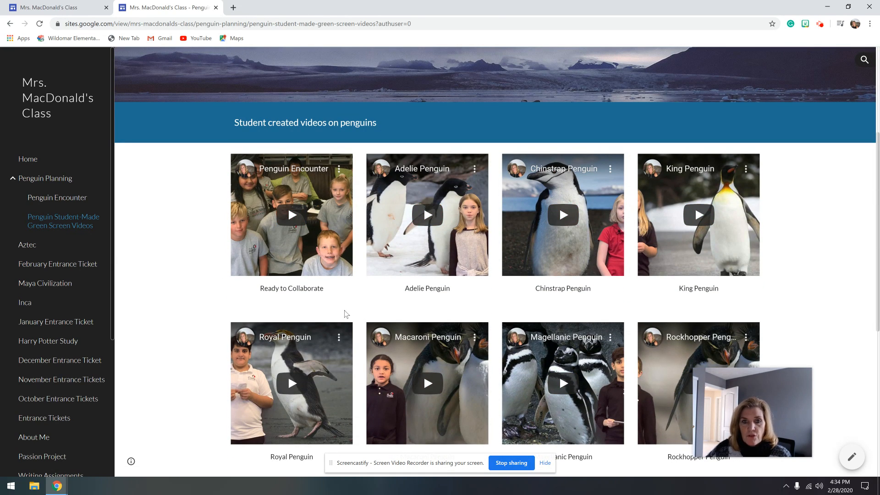
pyautogui.scroll(-1, 175, 234)
pyautogui.scroll(-2, 175, 234)
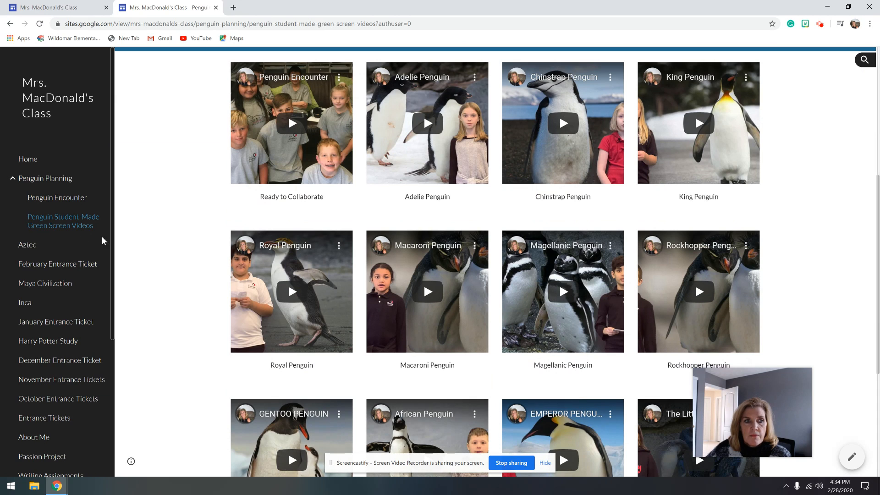
# - Open the linked Aztec site from the class site's navigation and review its reader and video sections
pyautogui.click(29, 247)
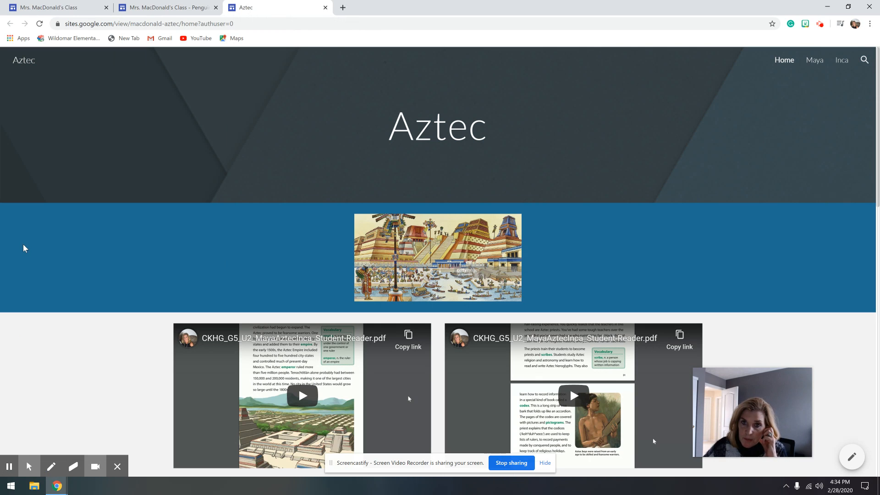
pyautogui.scroll(-3, 33, 232)
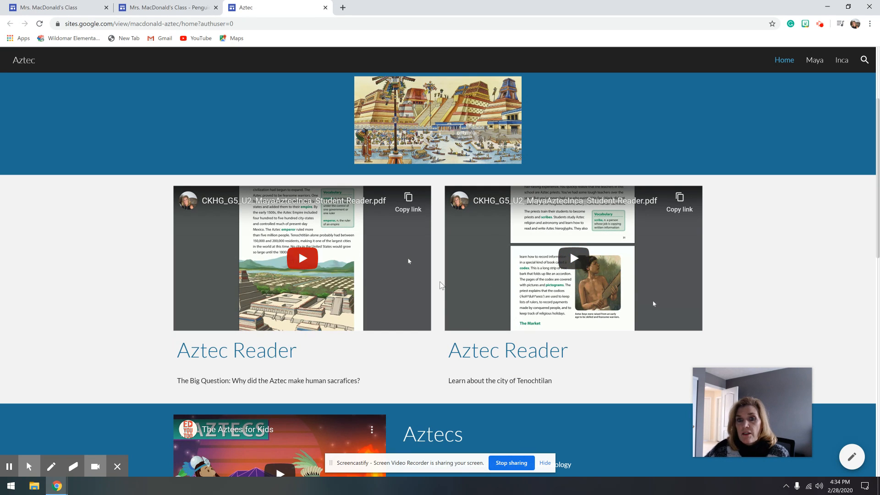
pyautogui.scroll(-4, 418, 289)
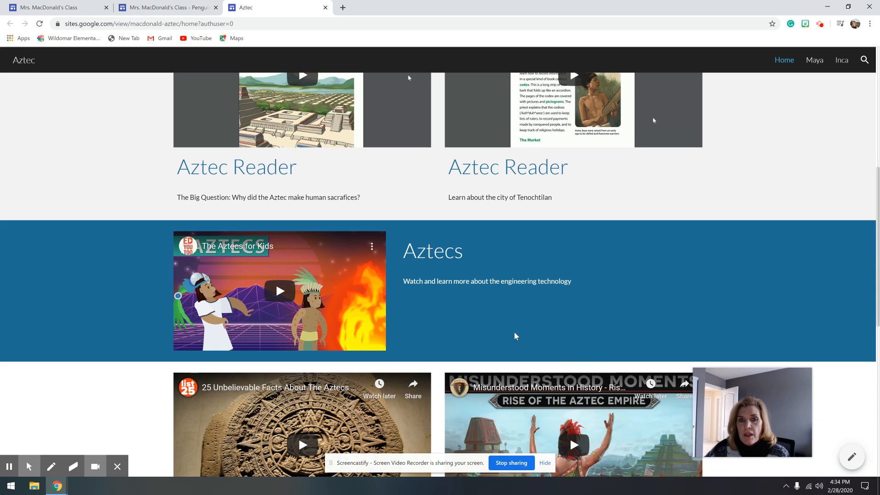
pyautogui.scroll(-2, 474, 316)
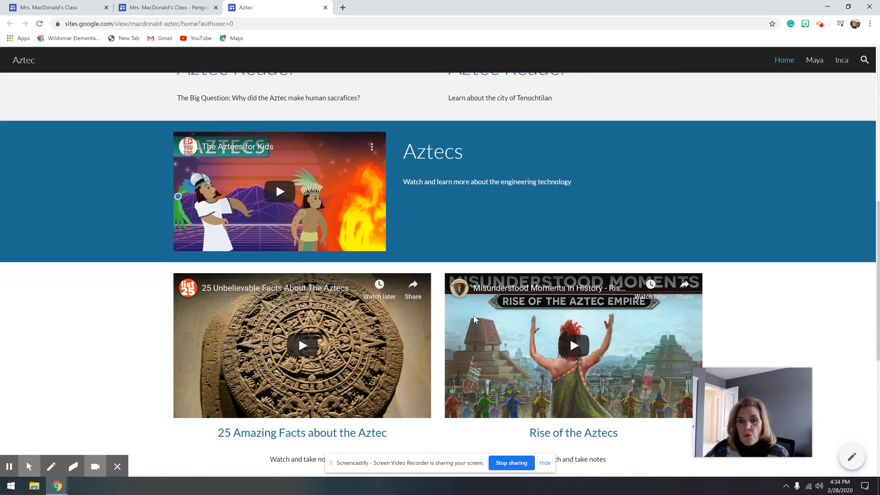
pyautogui.scroll(-5, 474, 320)
pyautogui.scroll(-2, 449, 324)
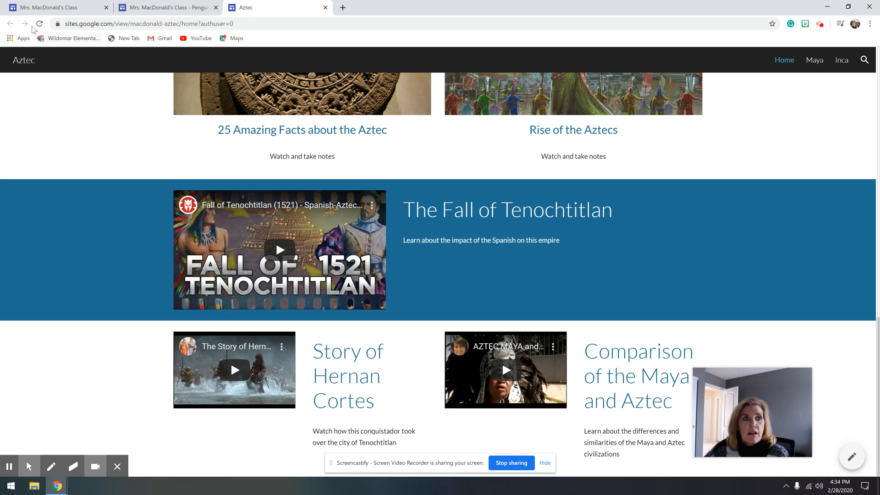
pyautogui.scroll(10, 110, 135)
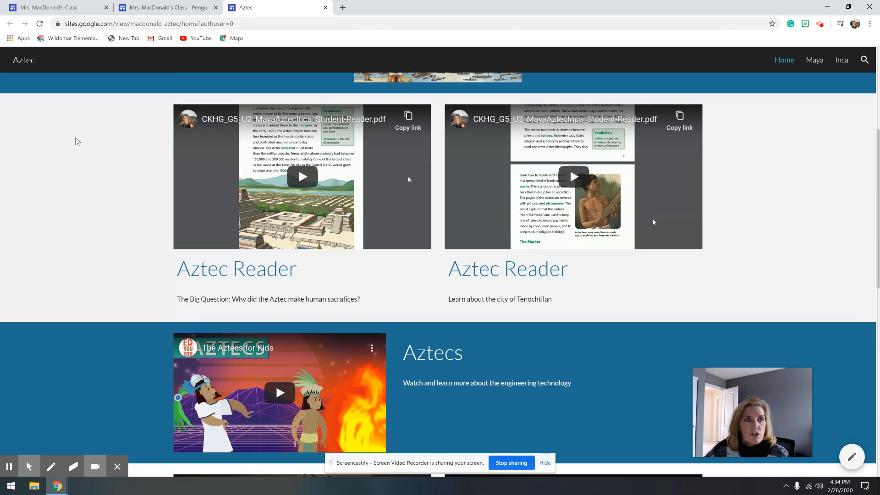
pyautogui.scroll(4, 75, 136)
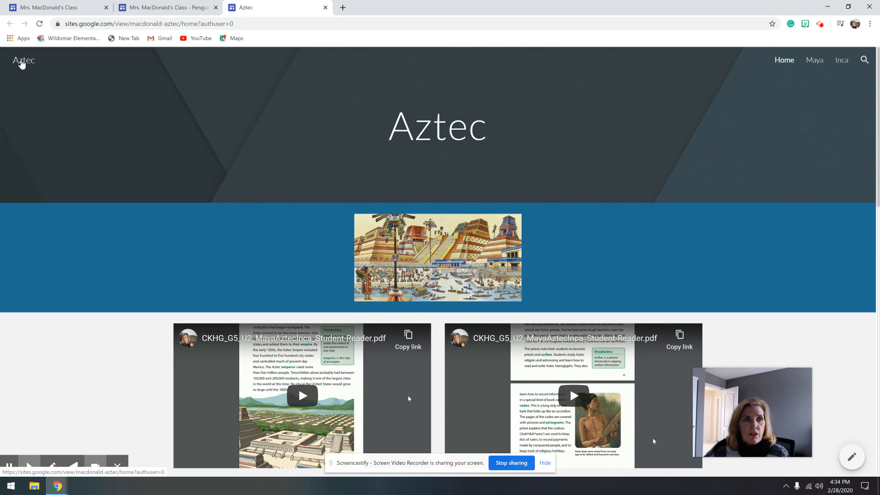
pyautogui.click(22, 63)
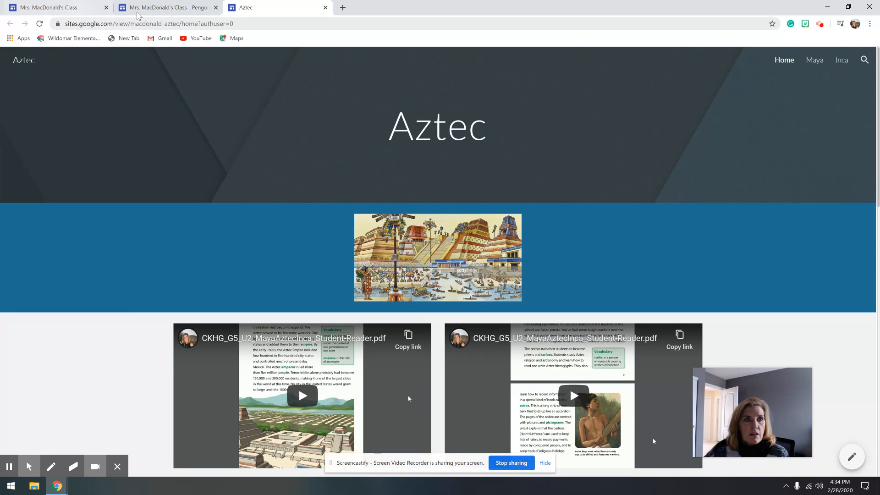
# - Return to the class site's editor and open its Writing Assignments page
pyautogui.click(73, 10)
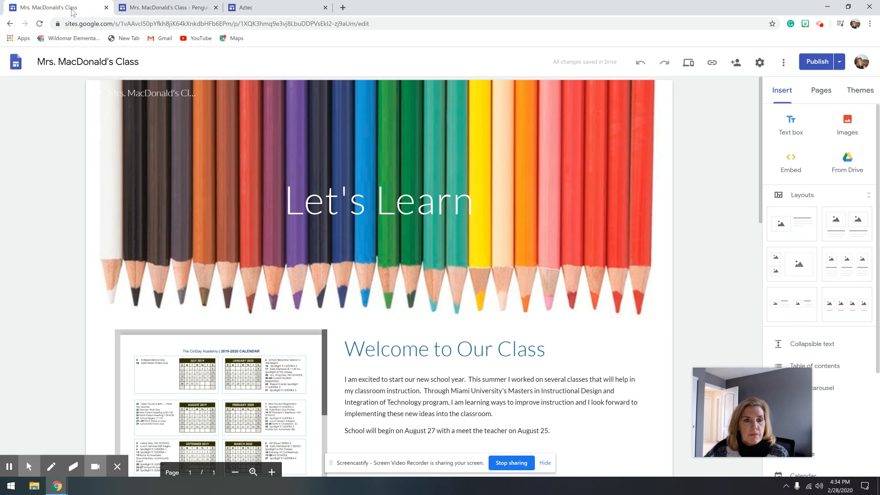
pyautogui.moveTo(153, 205)
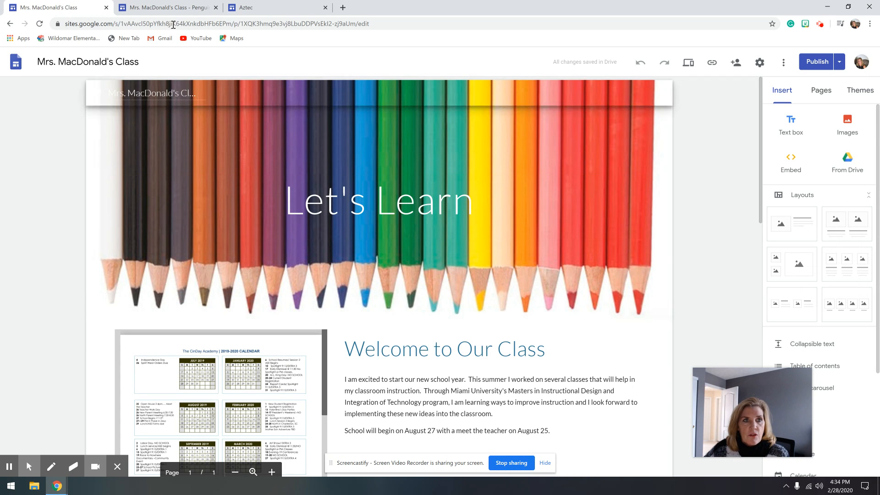
pyautogui.moveTo(100, 94)
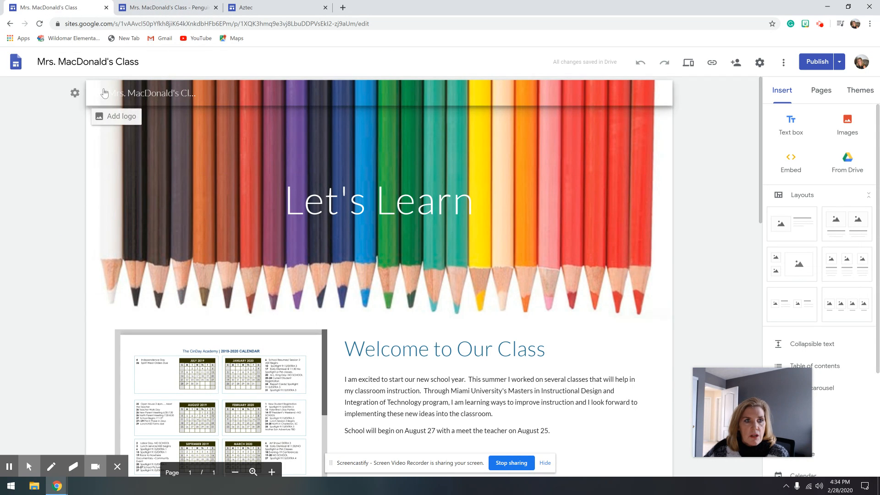
pyautogui.click(100, 93)
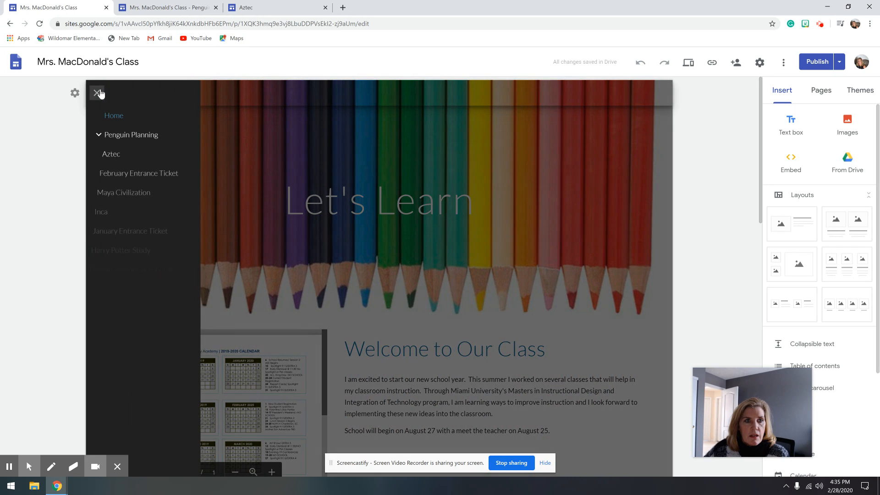
pyautogui.scroll(-2, 141, 217)
pyautogui.scroll(-2, 141, 218)
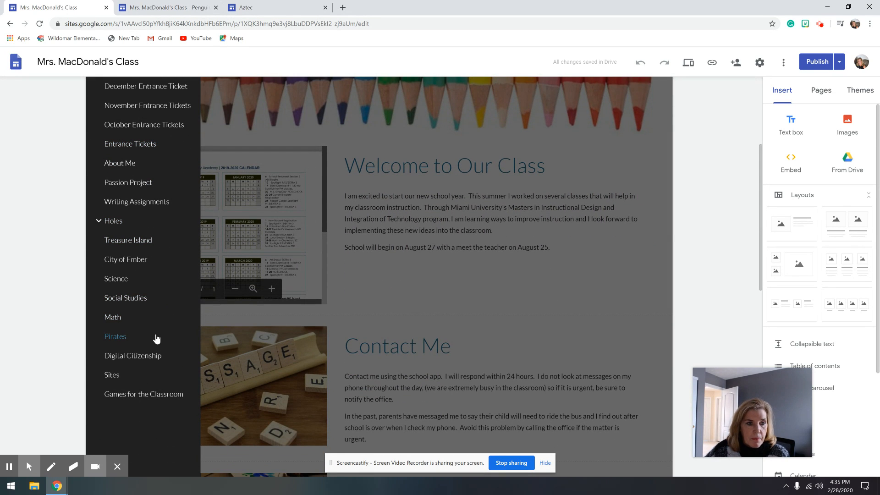
pyautogui.click(156, 202)
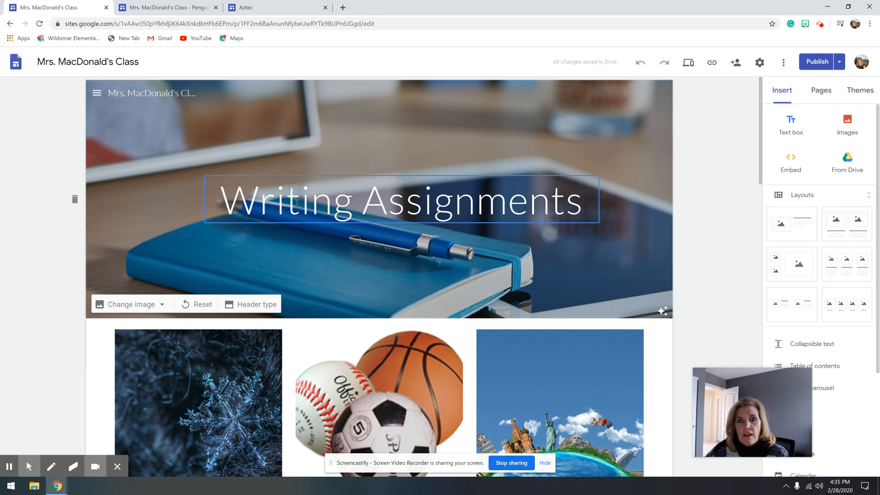
# - Look through the writing prompts and open the Google Form linked as "Write here" under Learn Something New
pyautogui.scroll(-4, 516, 265)
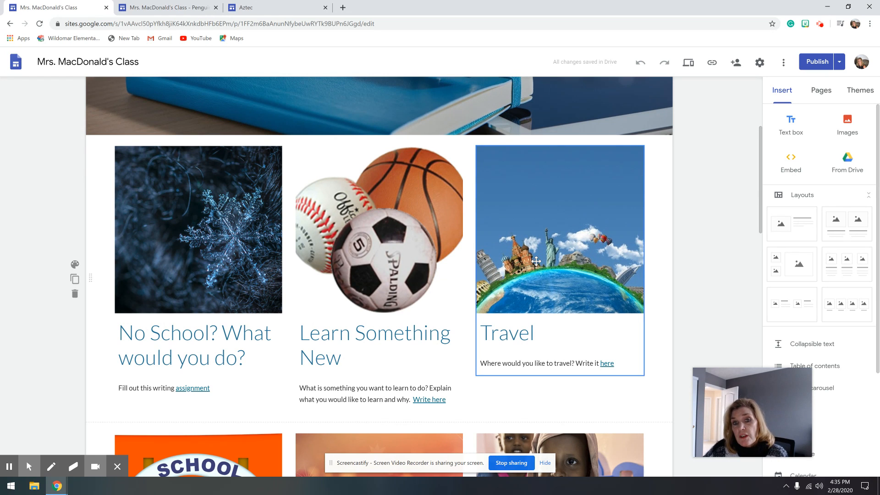
pyautogui.scroll(-2, 536, 261)
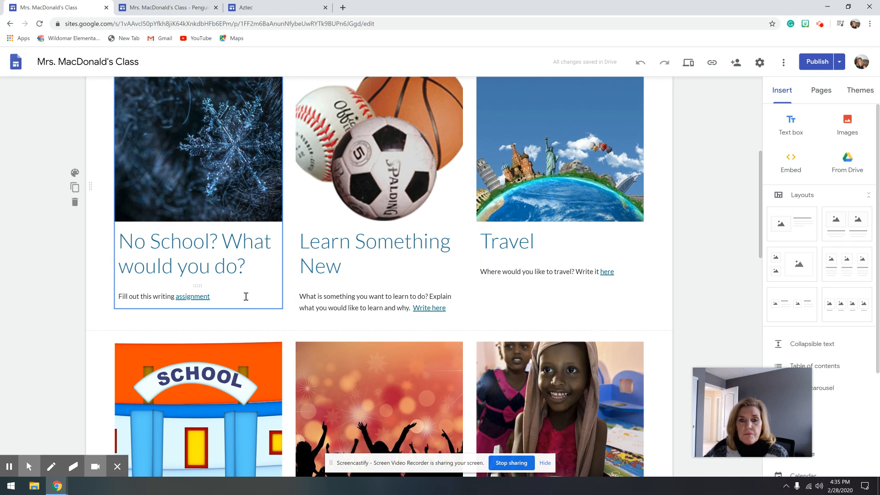
pyautogui.scroll(-1, 264, 293)
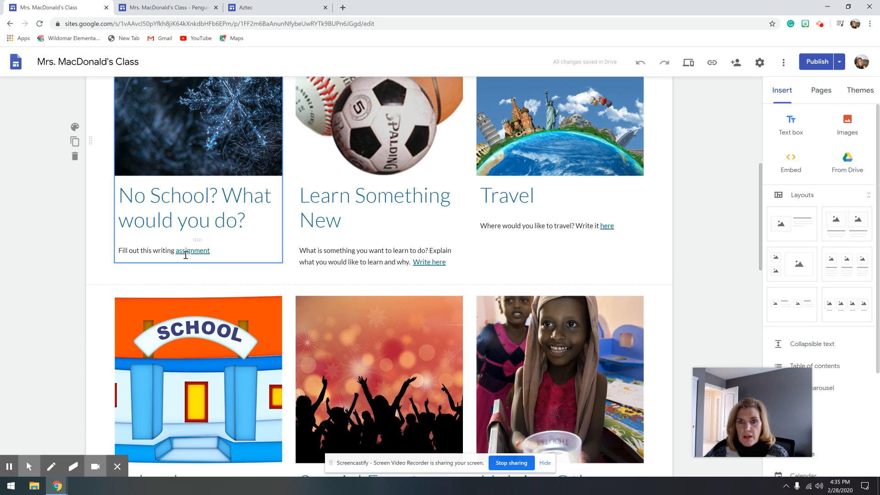
pyautogui.scroll(-2, 241, 272)
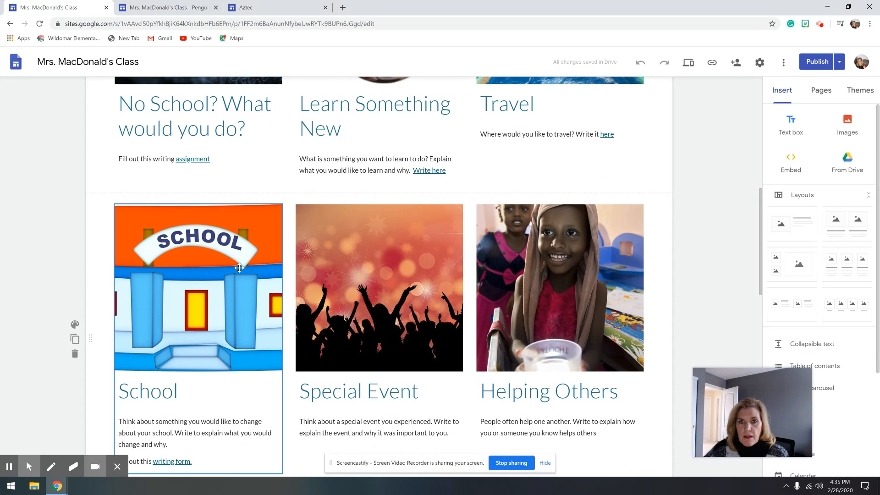
pyautogui.click(428, 172)
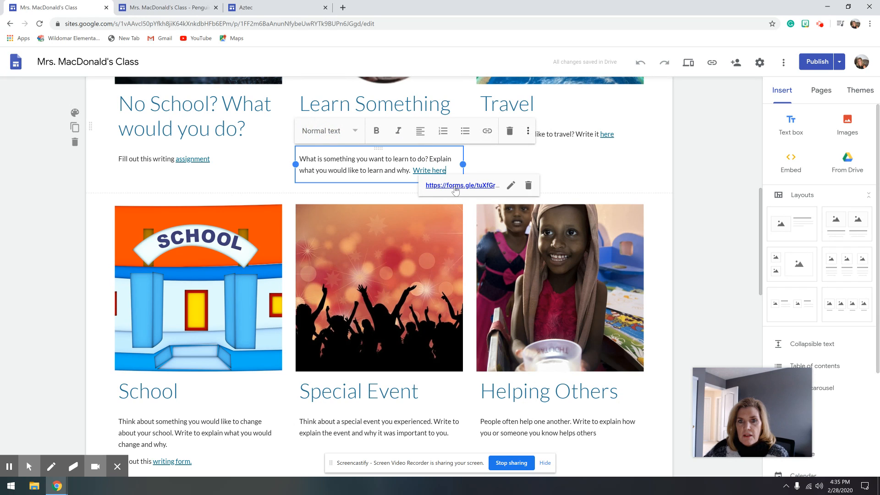
pyautogui.click(456, 187)
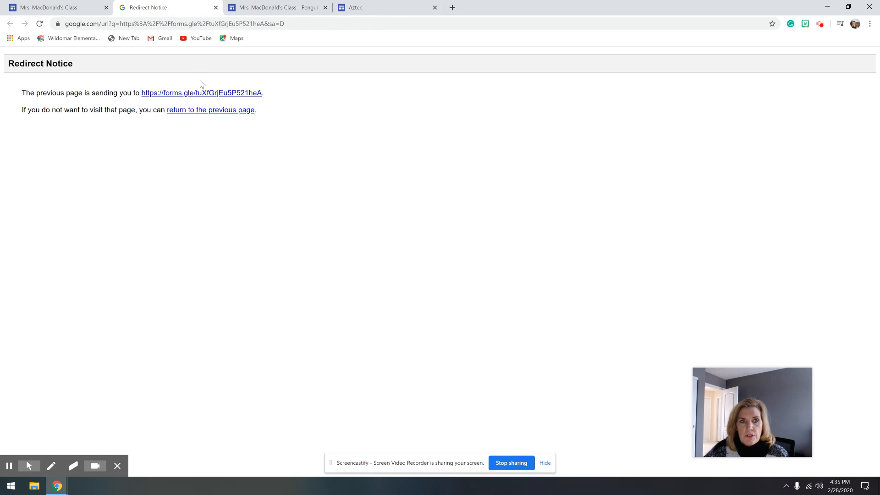
pyautogui.click(201, 94)
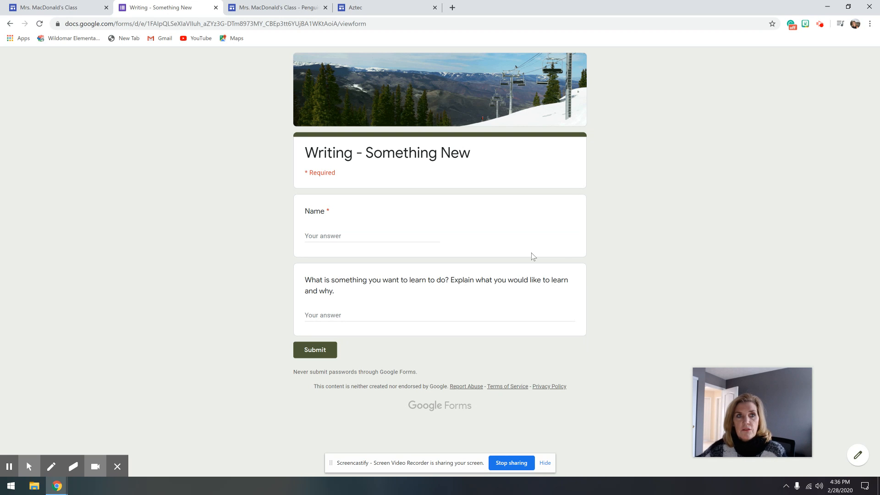
# - Switch back to the Google Drive window and look over the files in My Drive
pyautogui.click(392, 8)
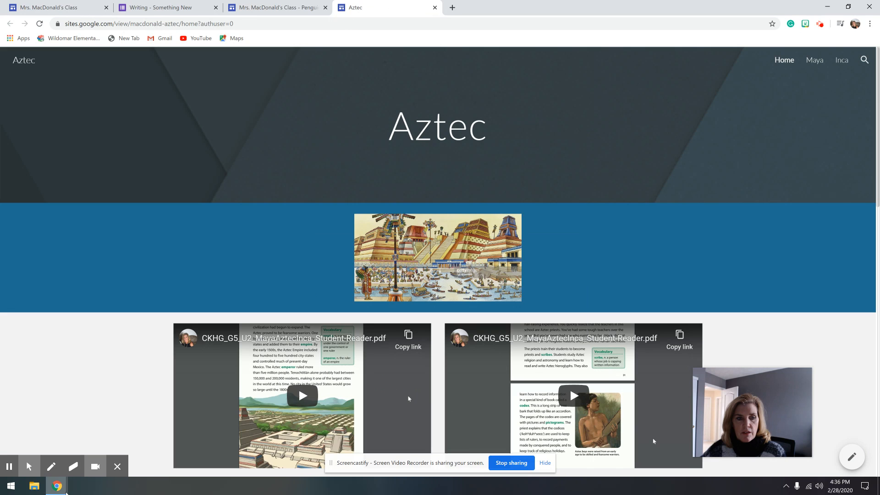
pyautogui.moveTo(65, 492)
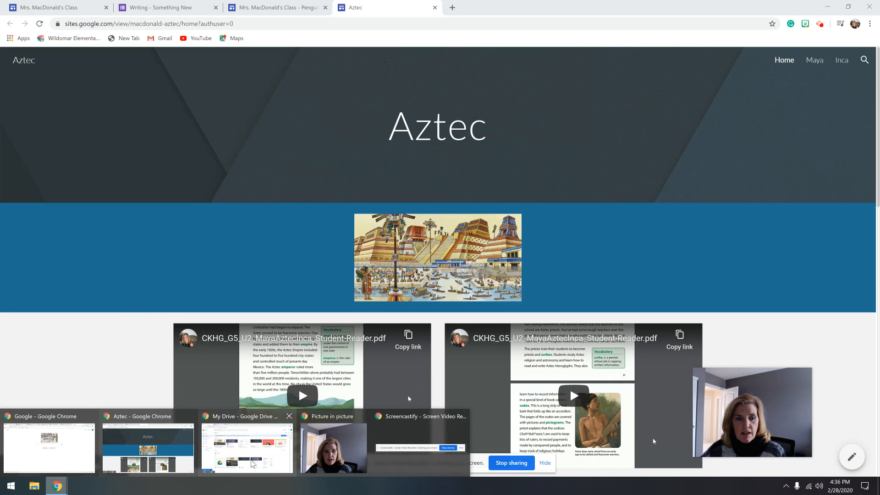
pyautogui.moveTo(251, 464)
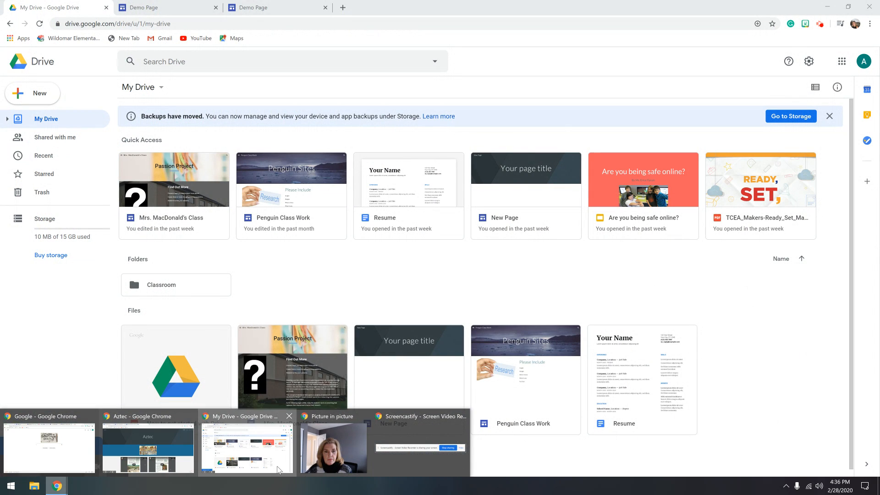
pyautogui.click(277, 470)
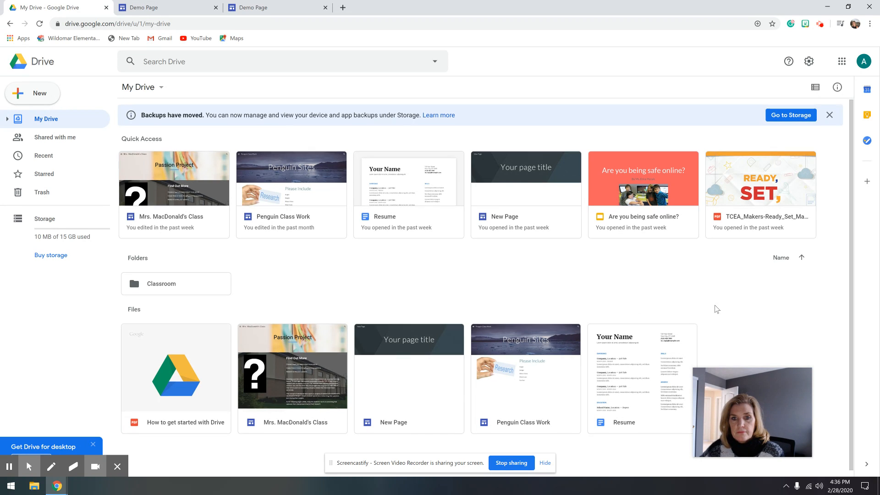
pyautogui.scroll(-1, 717, 308)
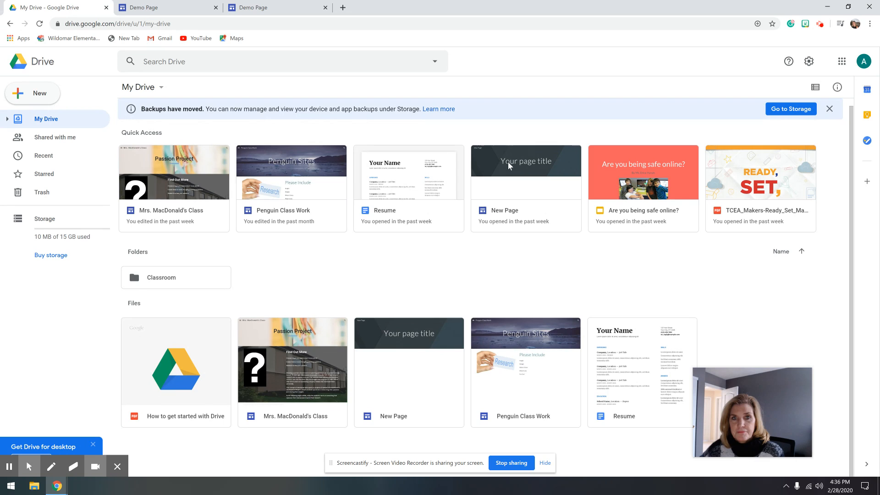
pyautogui.click(820, 24)
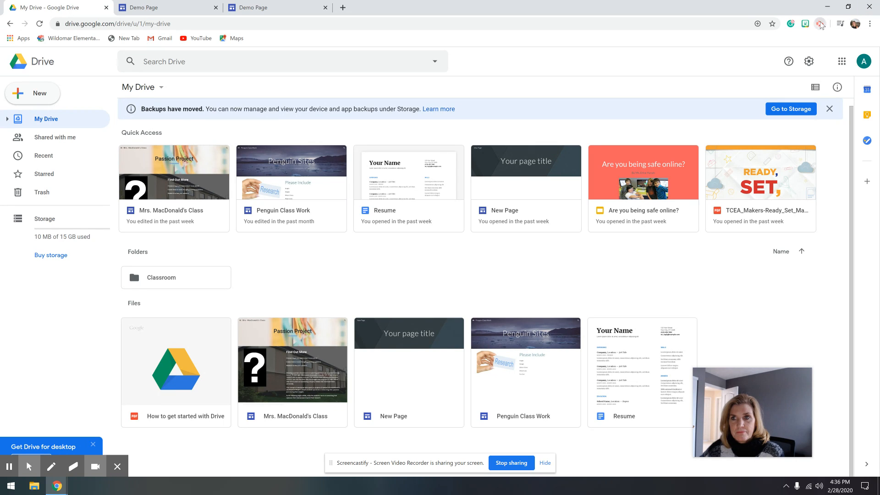